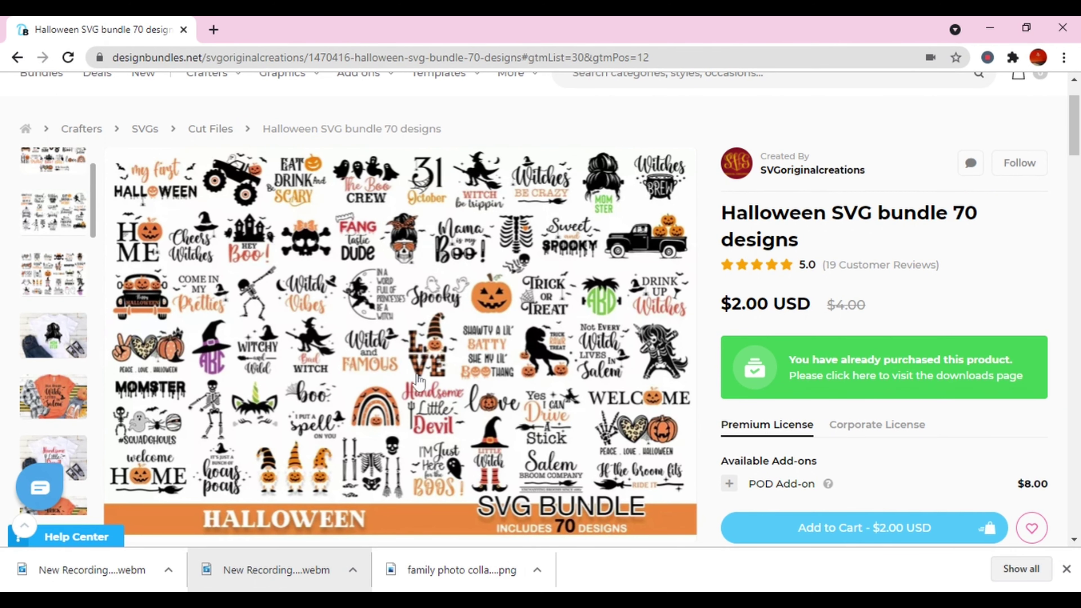
# Preview the second gallery image of the Halloween bundle on Design Bundles
pyautogui.click(41, 221)
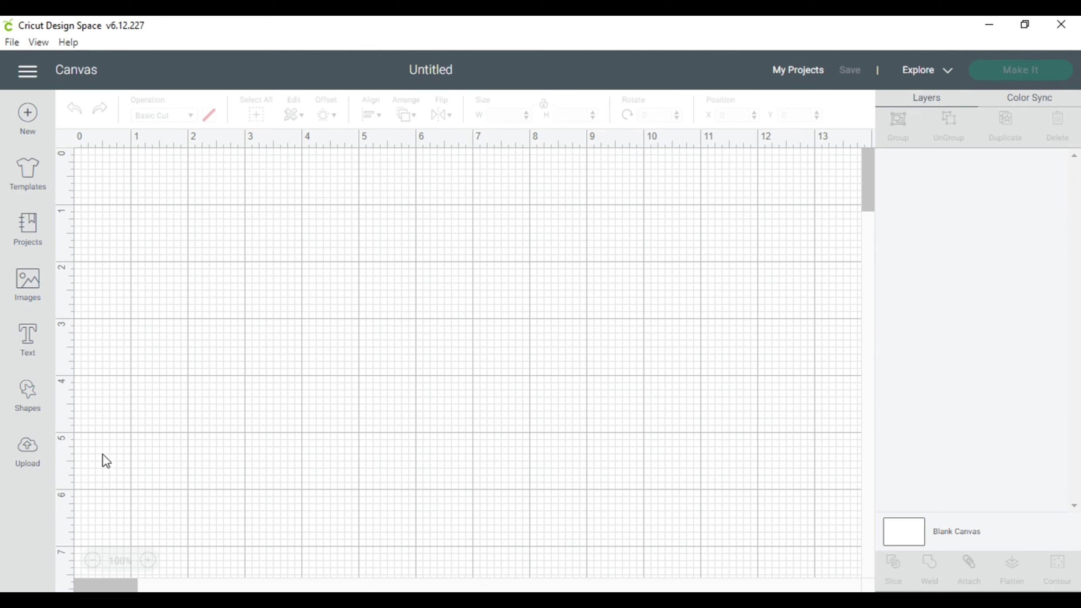
# Insert the uploaded skeleton design from Recent Uploads and move it right on the canvas
pyautogui.click(26, 450)
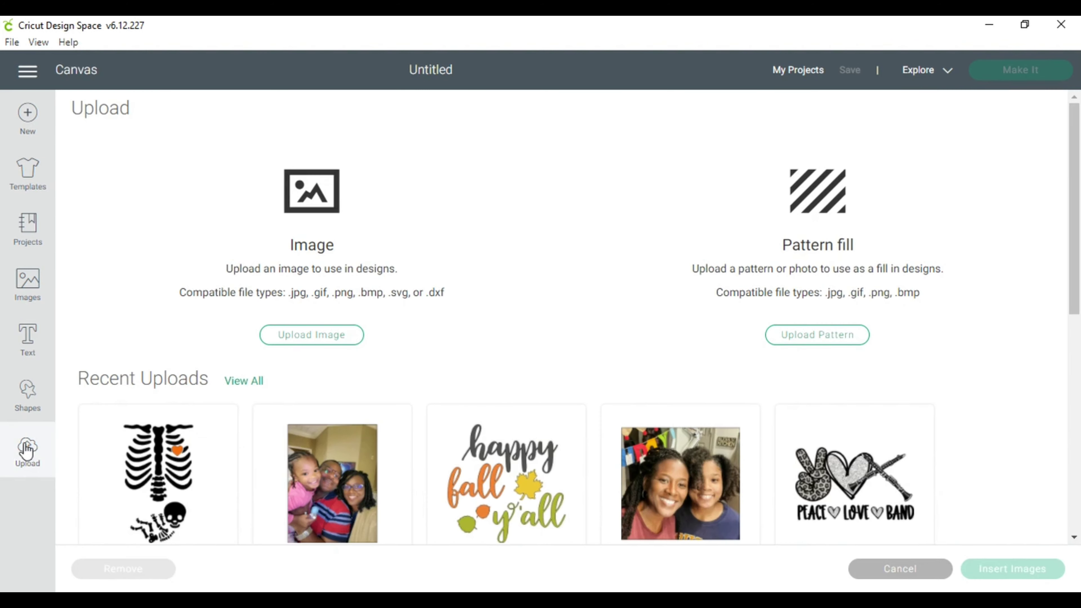
pyautogui.click(138, 474)
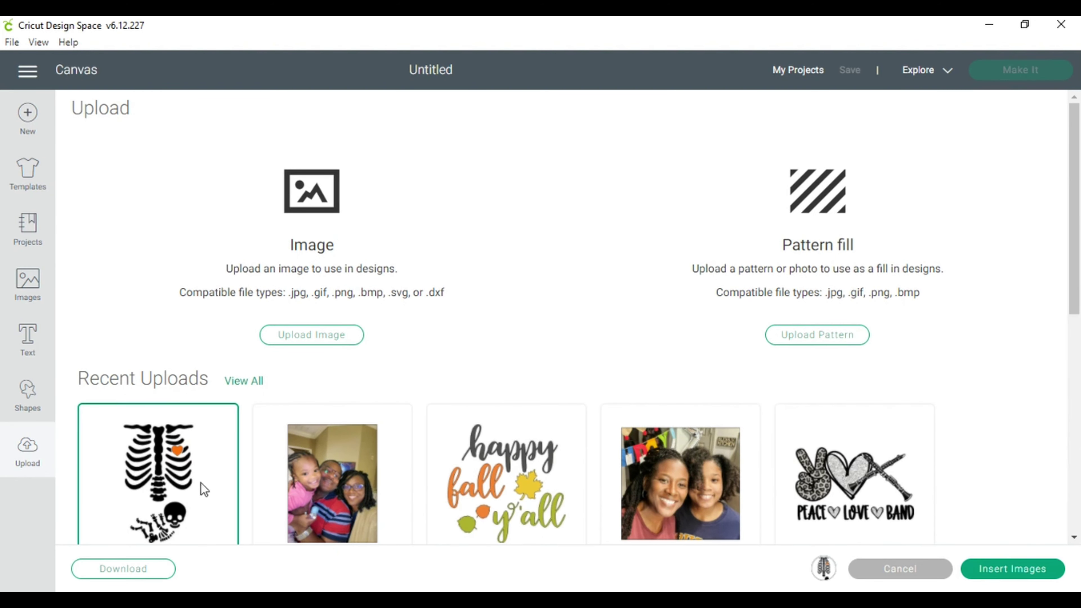
pyautogui.click(1029, 571)
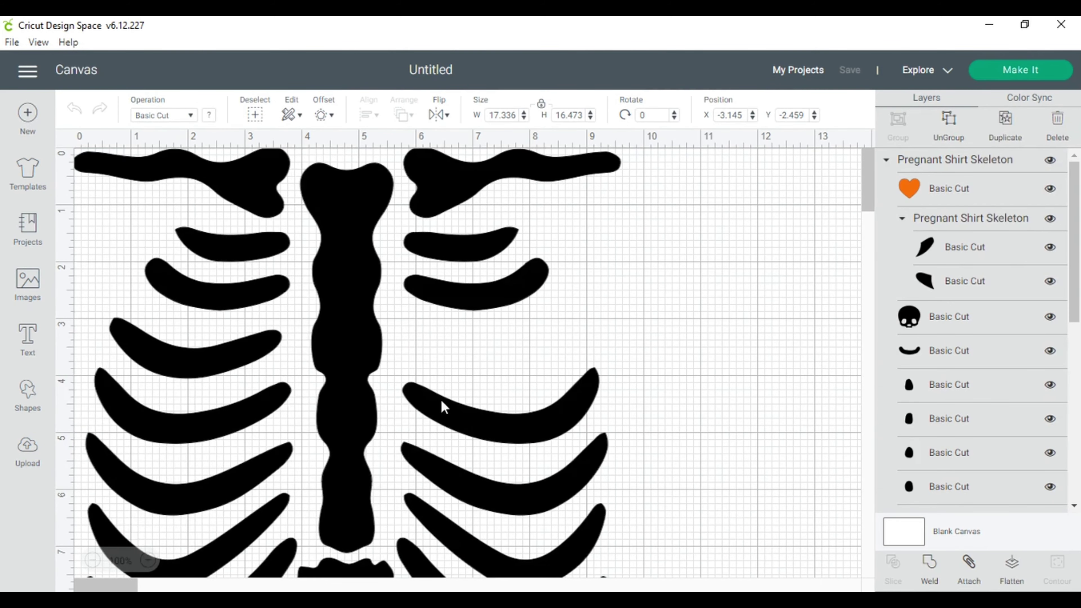
pyautogui.moveTo(503, 411); pyautogui.dragTo(628, 412)
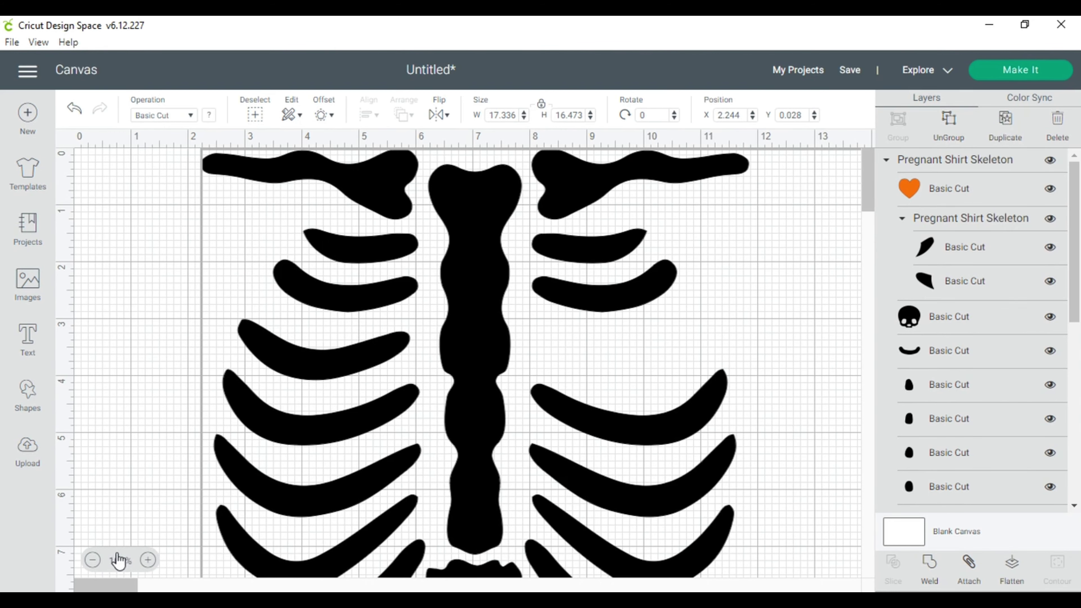
# Zoom out and reposition the skeleton design right and down
pyautogui.click(93, 561)
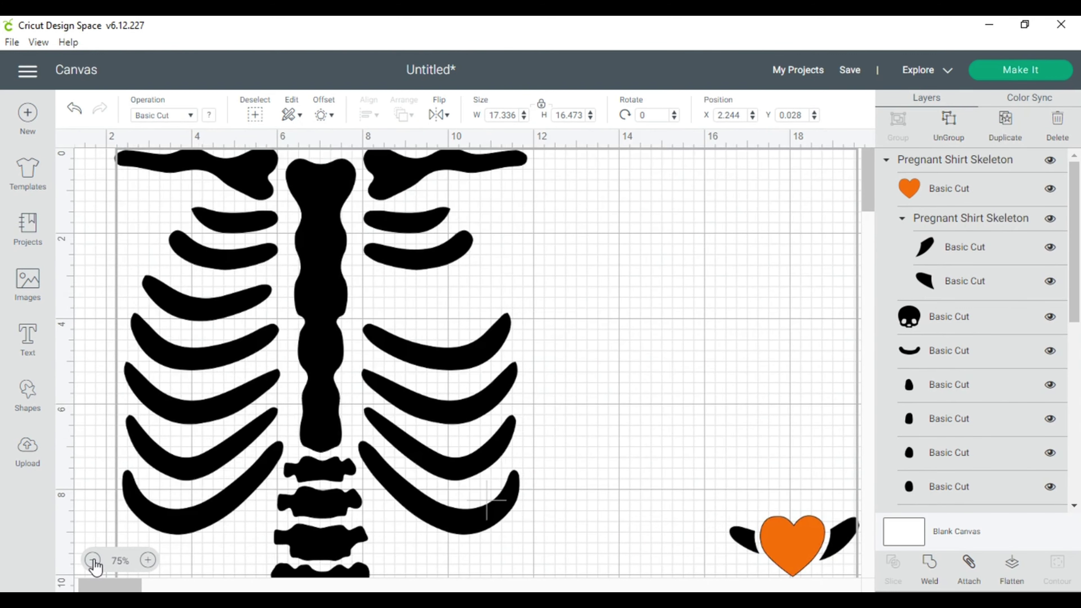
pyautogui.click(93, 562)
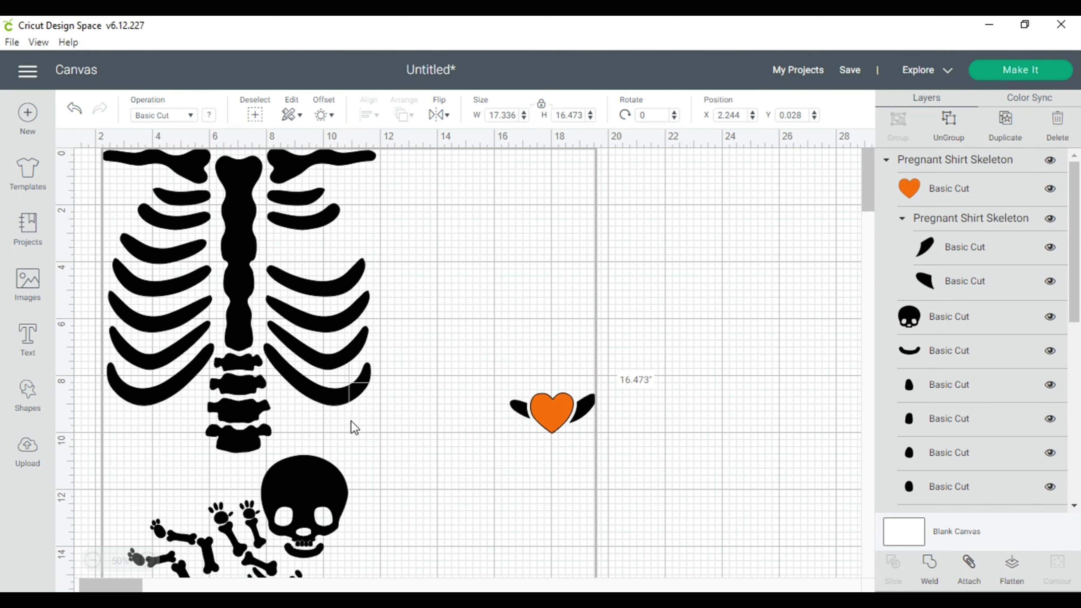
pyautogui.moveTo(351, 421); pyautogui.dragTo(430, 445)
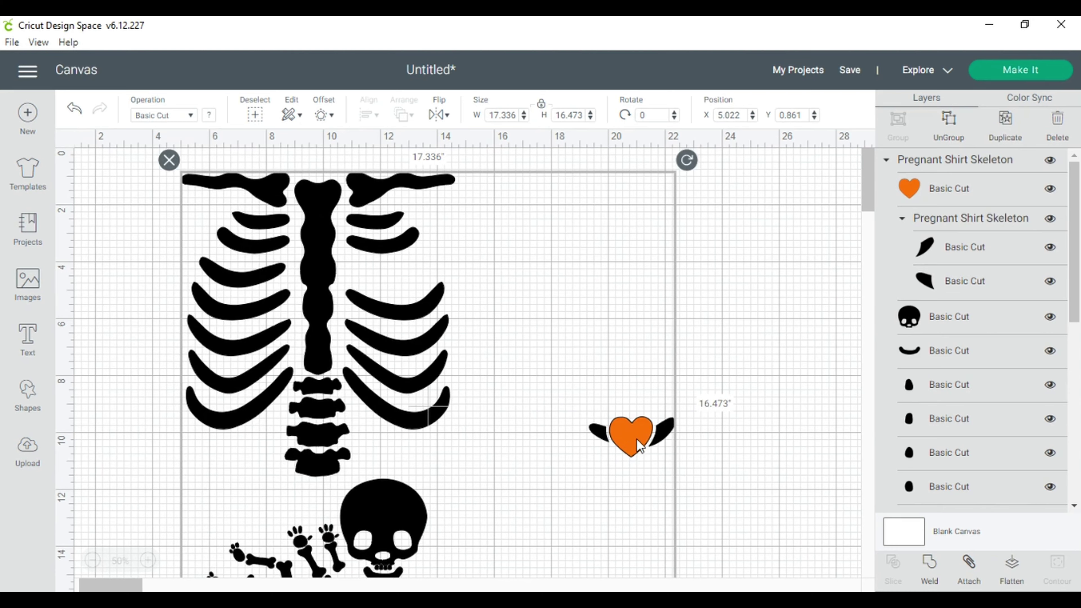
pyautogui.moveTo(326, 406)
pyautogui.mouseDown()
pyautogui.moveTo(377, 403)
pyautogui.moveTo(346, 399)
pyautogui.mouseUp()
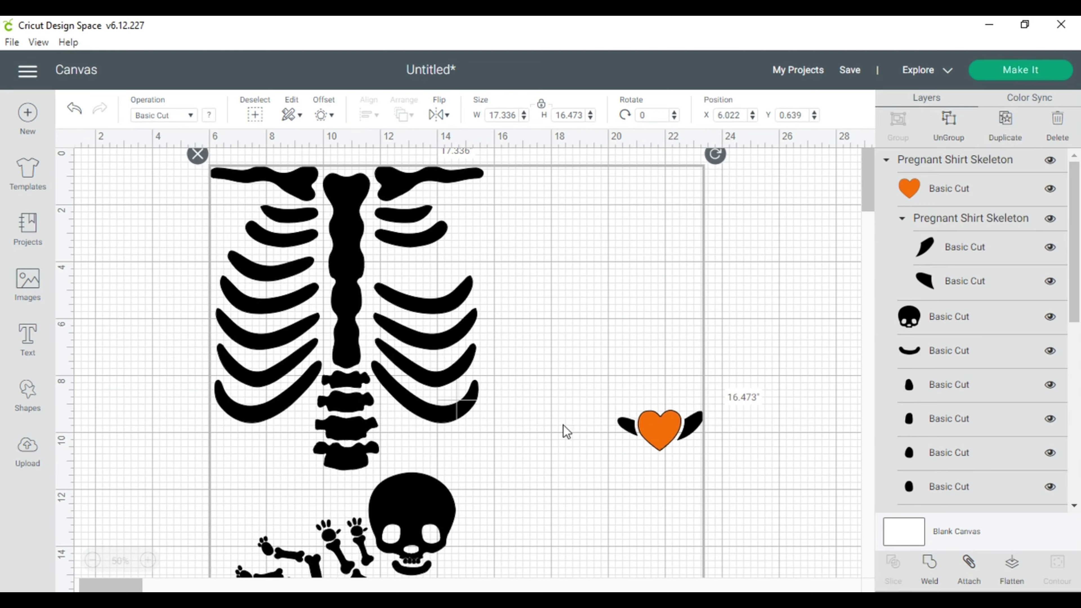
# Select each layer in turn: heart, wings, mouth, small shapes, baby skull, then the whole design
pyautogui.click(942, 198)
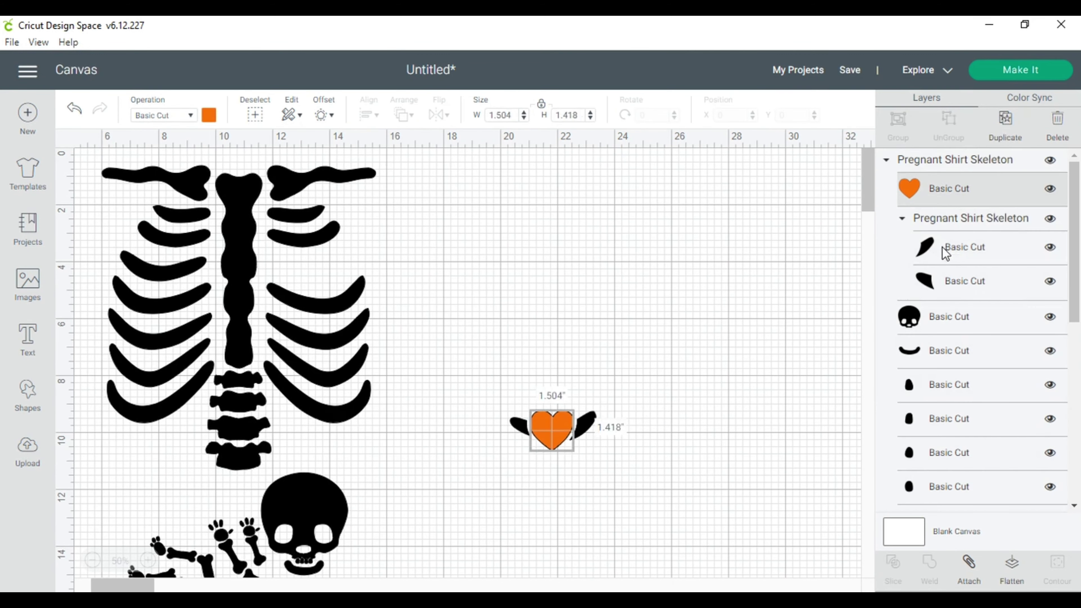
pyautogui.click(954, 281)
pyautogui.click(949, 351)
pyautogui.click(949, 384)
pyautogui.click(954, 453)
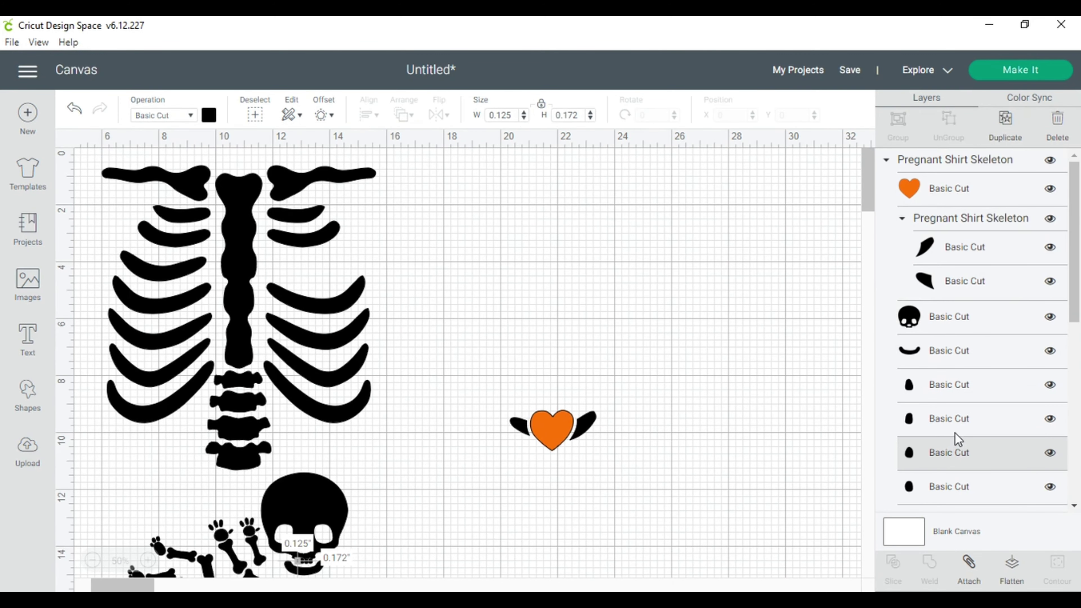
pyautogui.click(972, 388)
pyautogui.click(969, 351)
pyautogui.click(968, 315)
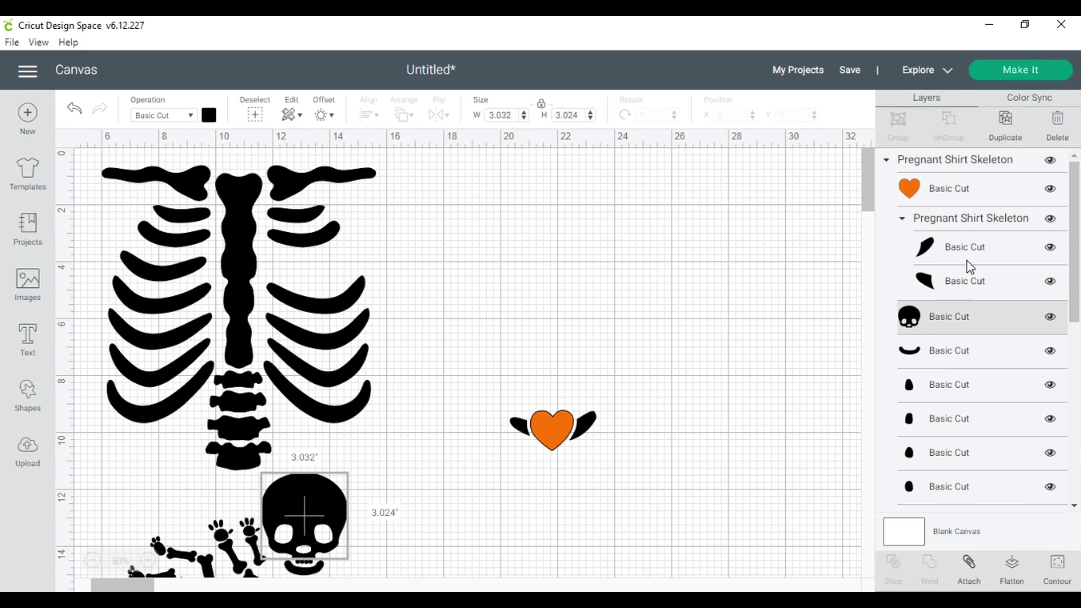
pyautogui.click(966, 215)
pyautogui.click(322, 271)
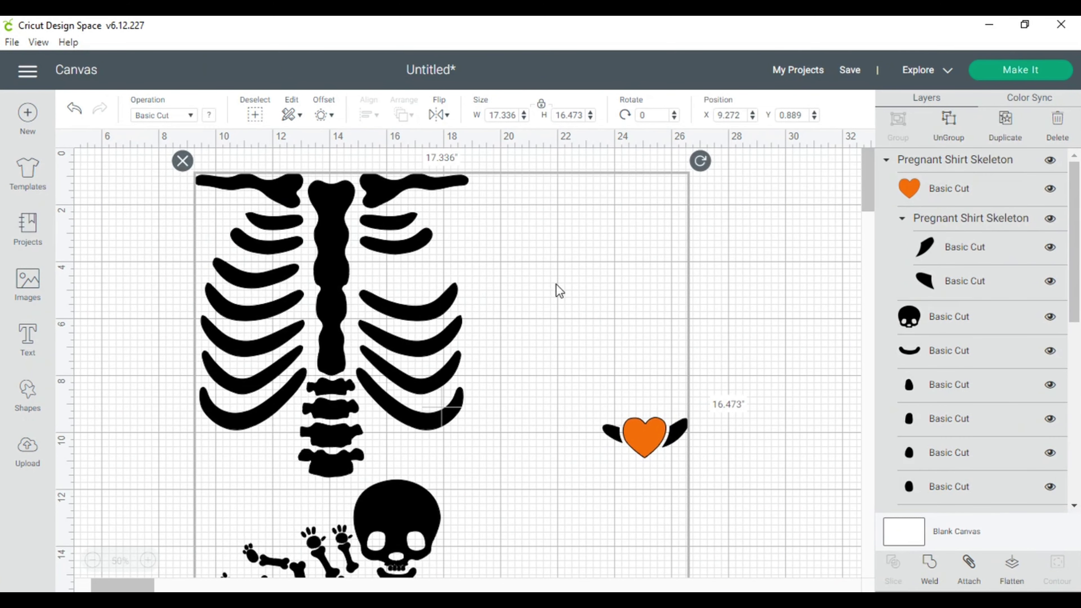
# Ungroup the skeleton design and delete the baby skull and bones
pyautogui.click(949, 128)
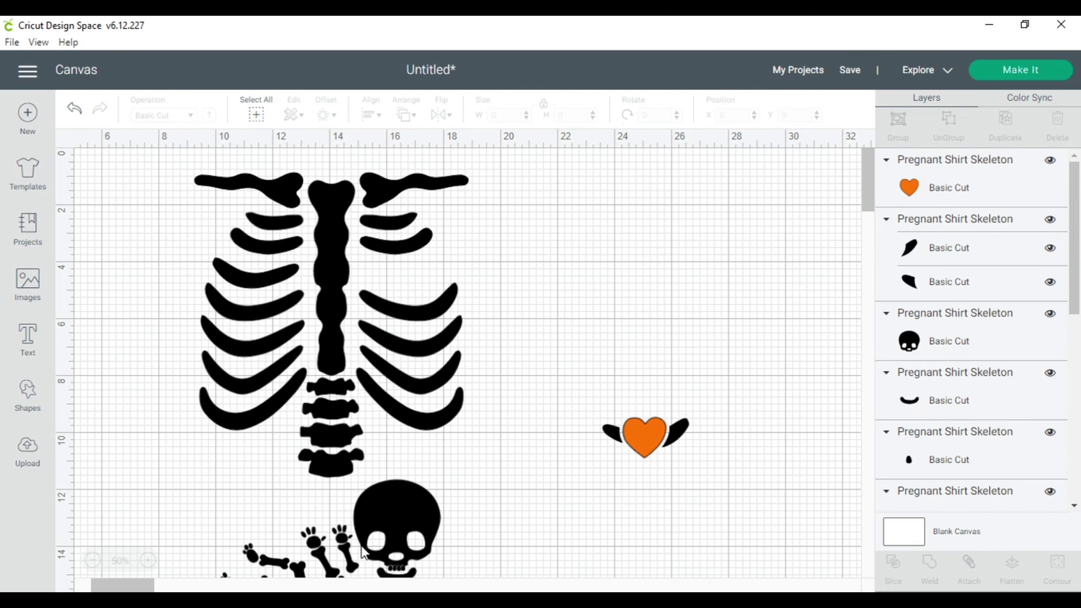
pyautogui.click(394, 537)
pyautogui.scroll(-2, 544, 535)
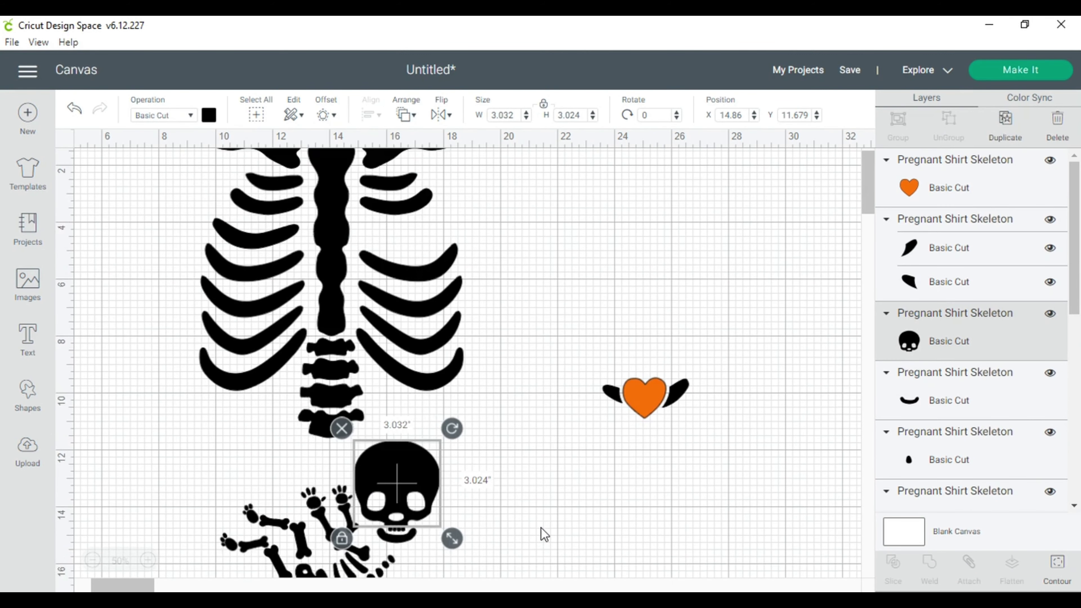
pyautogui.click(531, 520)
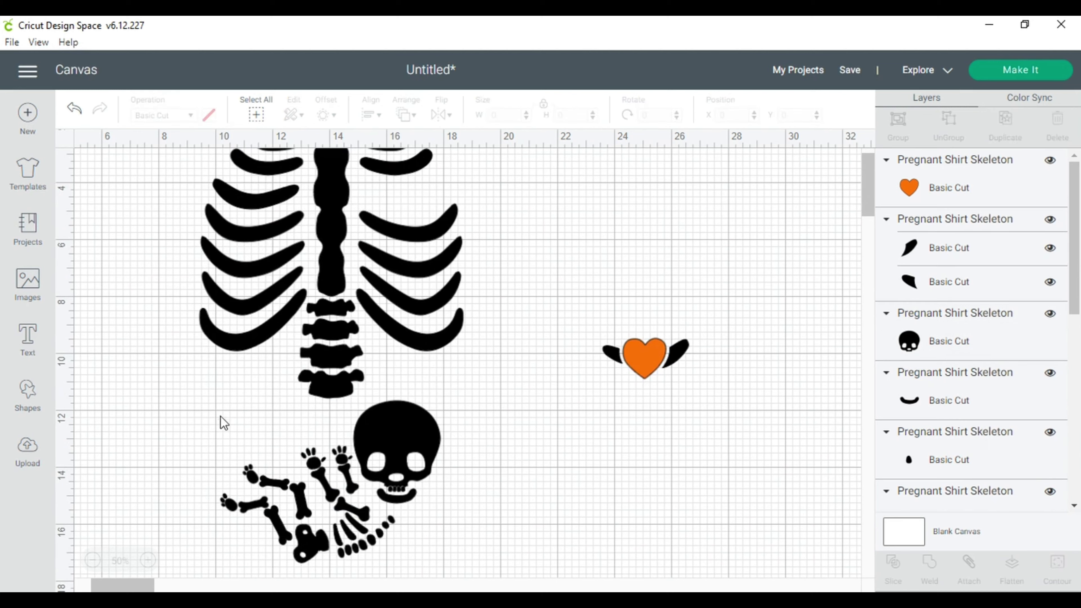
pyautogui.moveTo(222, 422); pyautogui.dragTo(472, 543)
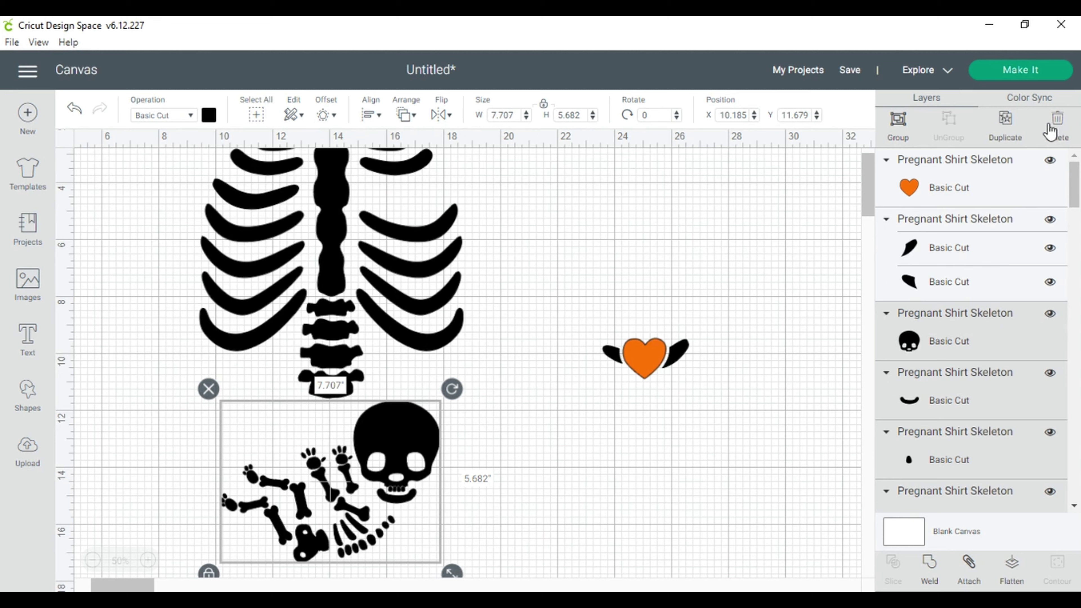
pyautogui.click(1057, 124)
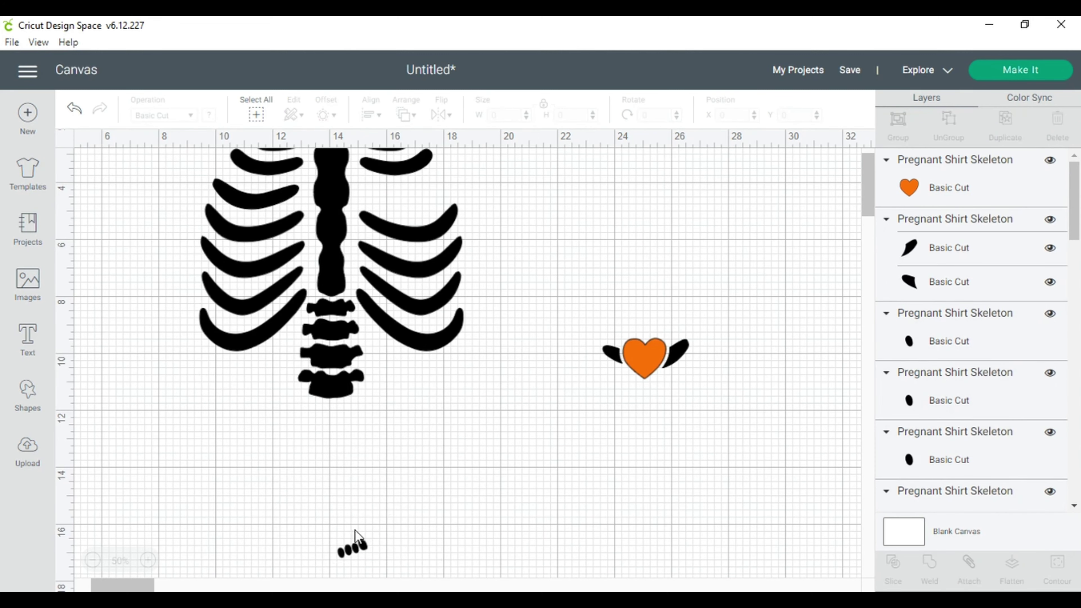
# Delete the leftover toe bones from the canvas
pyautogui.moveTo(311, 531); pyautogui.dragTo(385, 573)
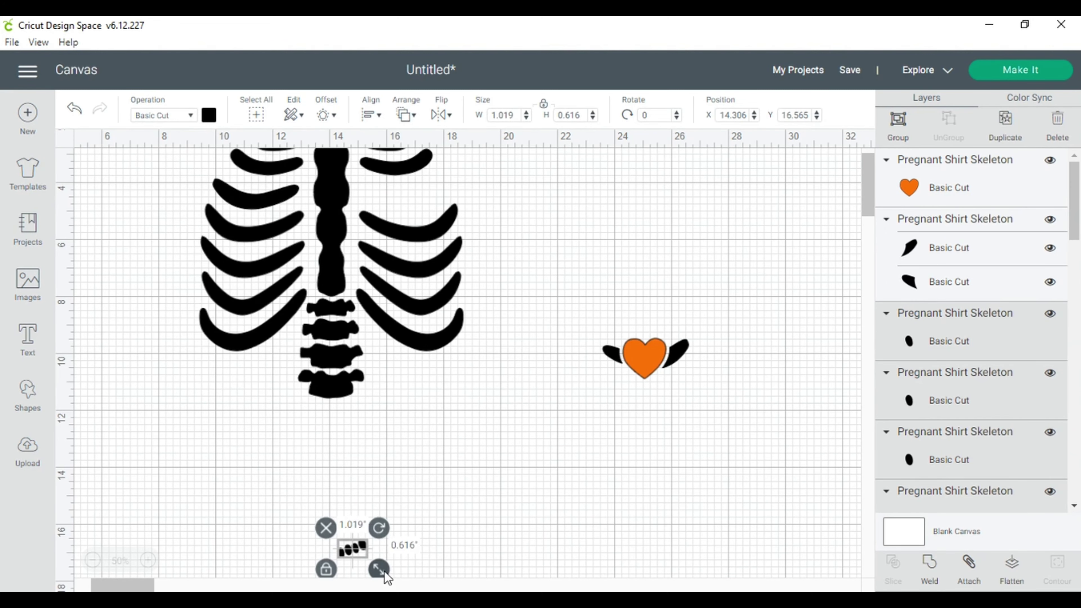
pyautogui.click(1056, 124)
pyautogui.scroll(3, 696, 452)
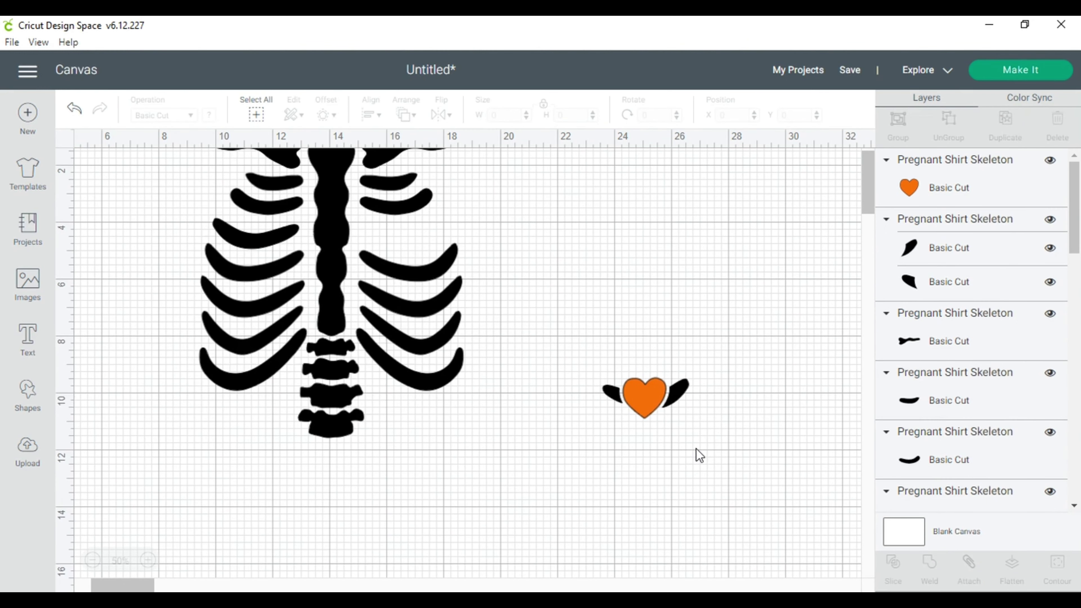
# Group the heart with its wings and place it over the right ribs
pyautogui.click(658, 448)
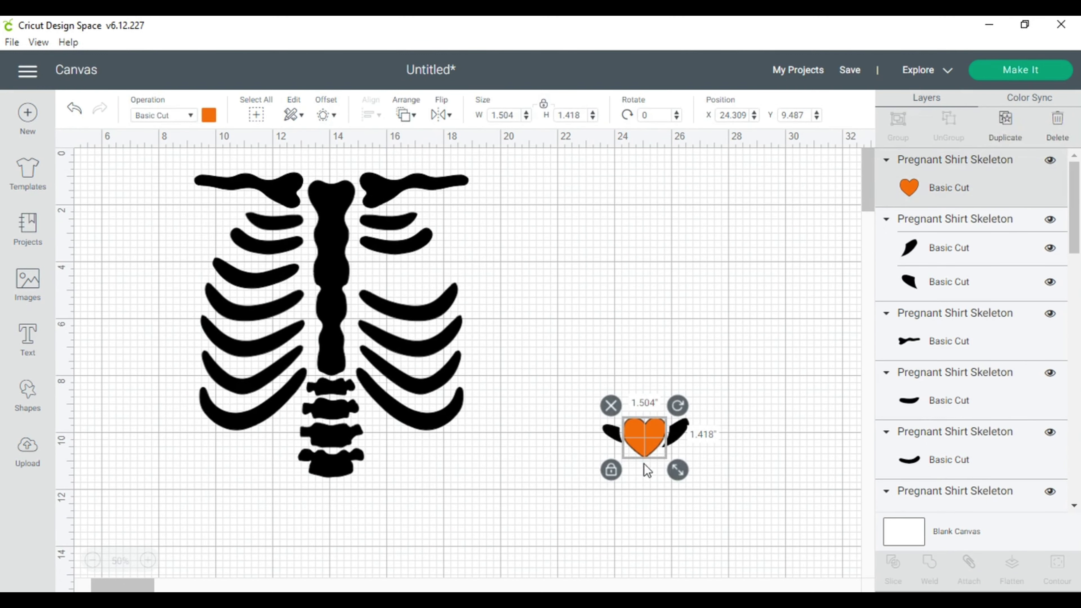
pyautogui.moveTo(582, 403); pyautogui.dragTo(417, 283)
pyautogui.click(898, 127)
pyautogui.click(537, 296)
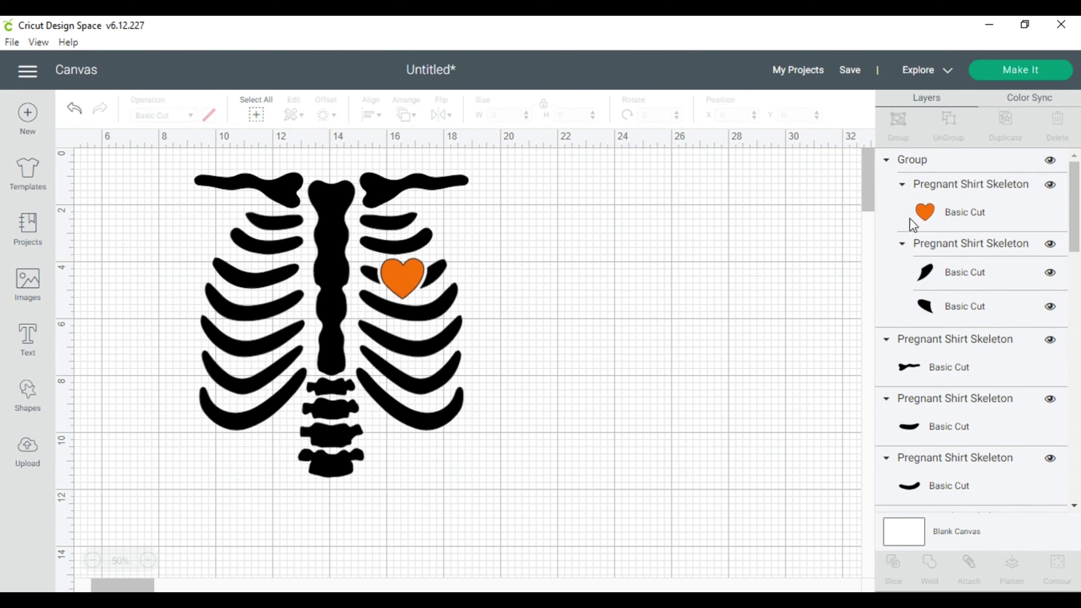
# Change the heart's colour from orange to black
pyautogui.click(934, 213)
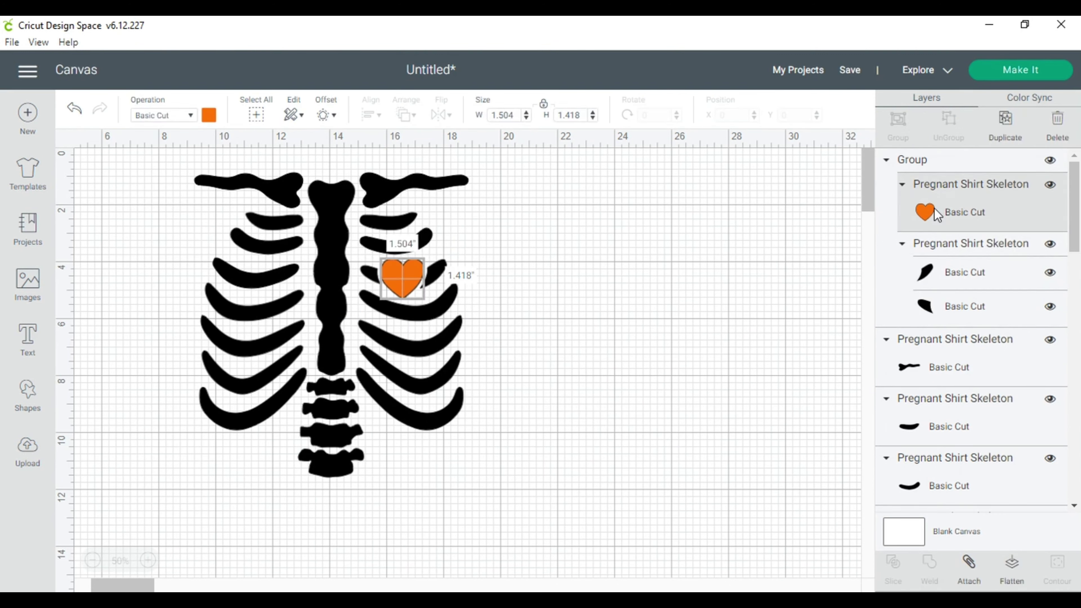
pyautogui.click(208, 115)
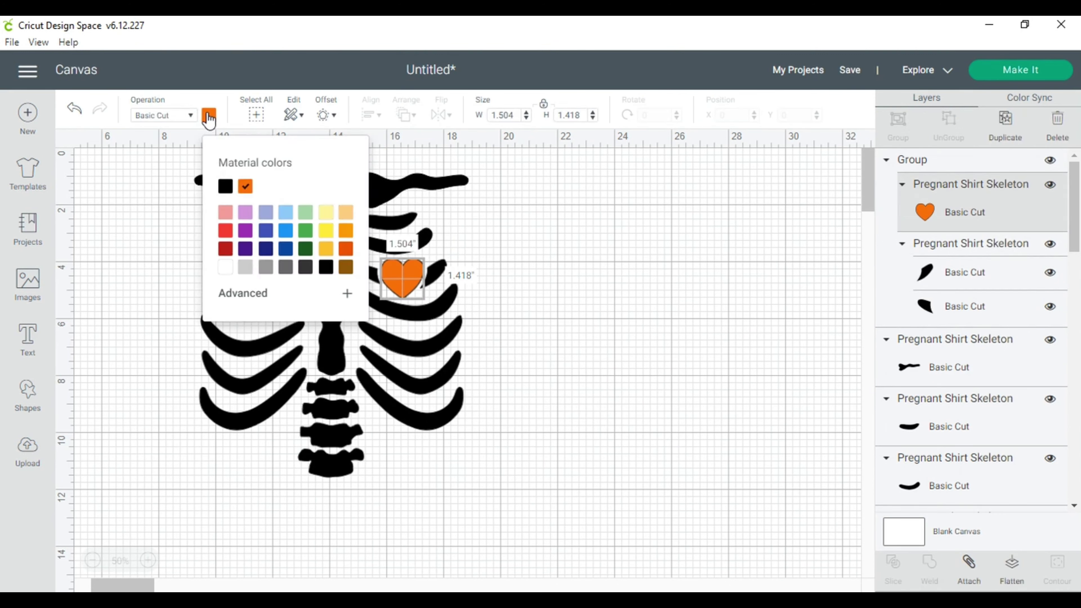
pyautogui.click(227, 185)
pyautogui.click(307, 320)
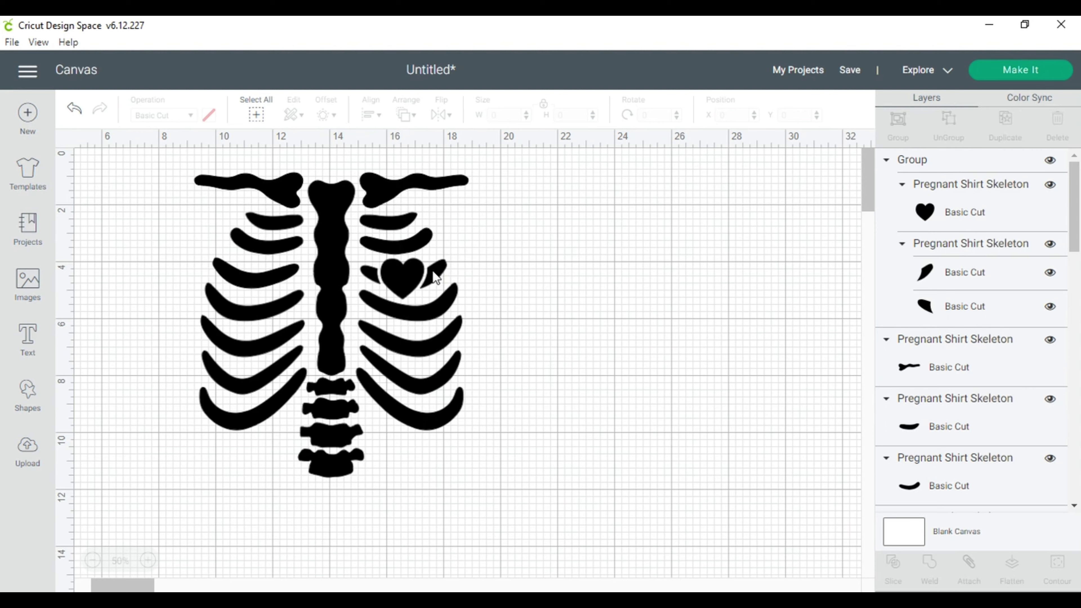
# Move the winged heart off the ribcage and separate the heart from its wings
pyautogui.click(398, 279)
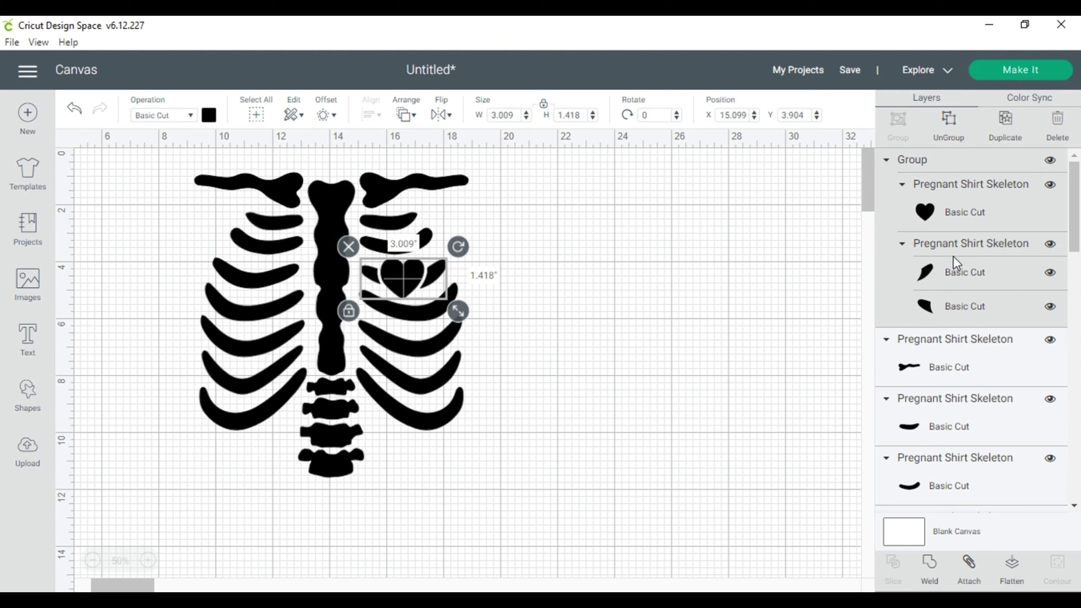
pyautogui.click(953, 196)
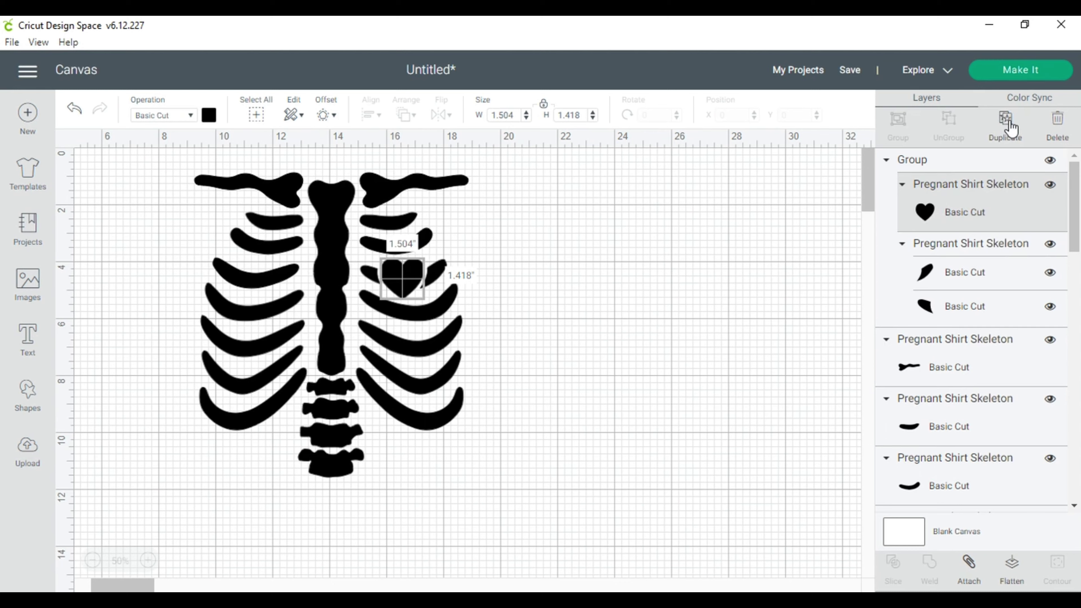
pyautogui.click(519, 278)
pyautogui.moveTo(426, 275); pyautogui.dragTo(555, 278)
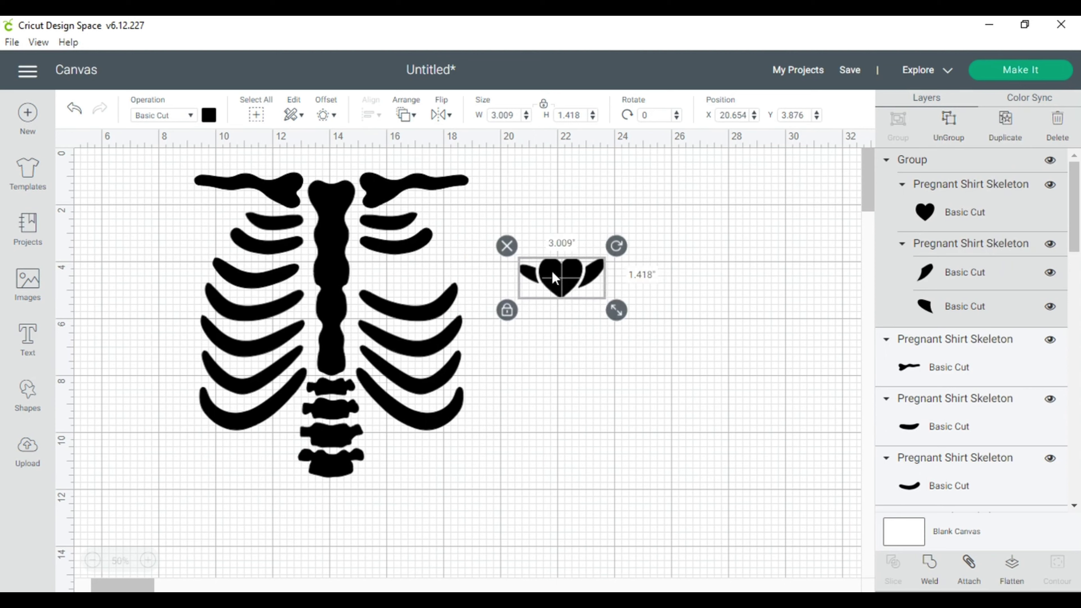
pyautogui.click(945, 120)
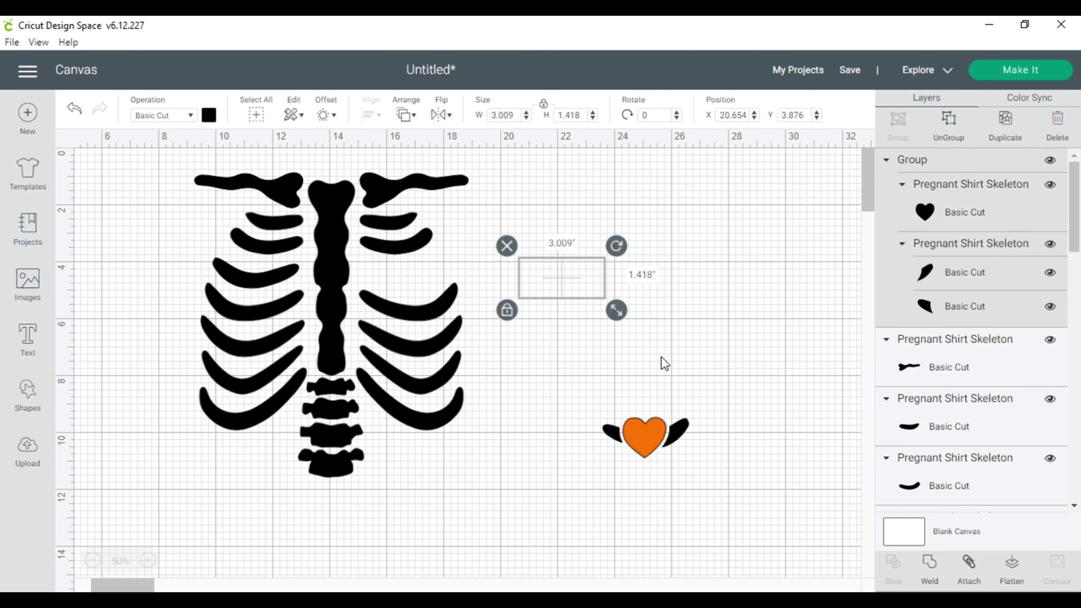
# Put the two small curved pieces inside the right ribs and shrink the heart to 1.143 x 1.078 in
pyautogui.click(603, 275)
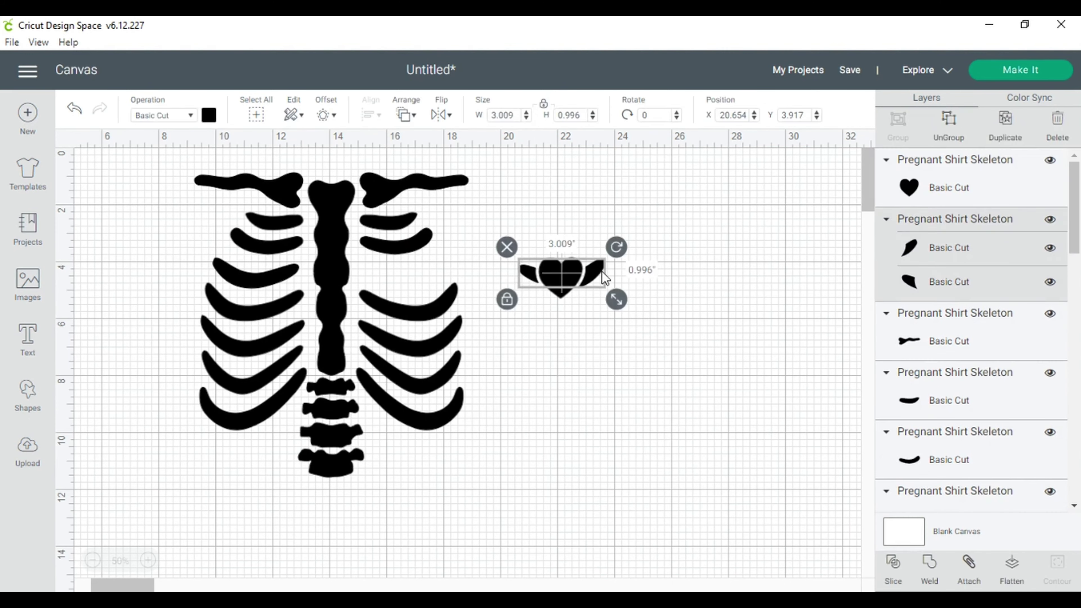
pyautogui.moveTo(561, 272); pyautogui.dragTo(561, 345)
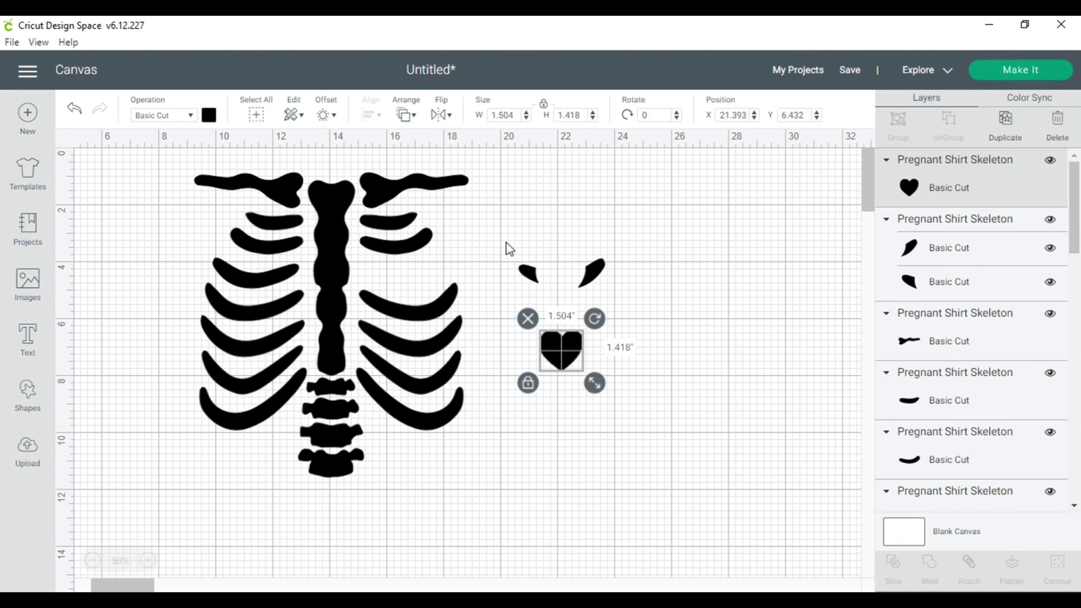
pyautogui.moveTo(503, 238); pyautogui.dragTo(417, 285)
pyautogui.click(587, 288)
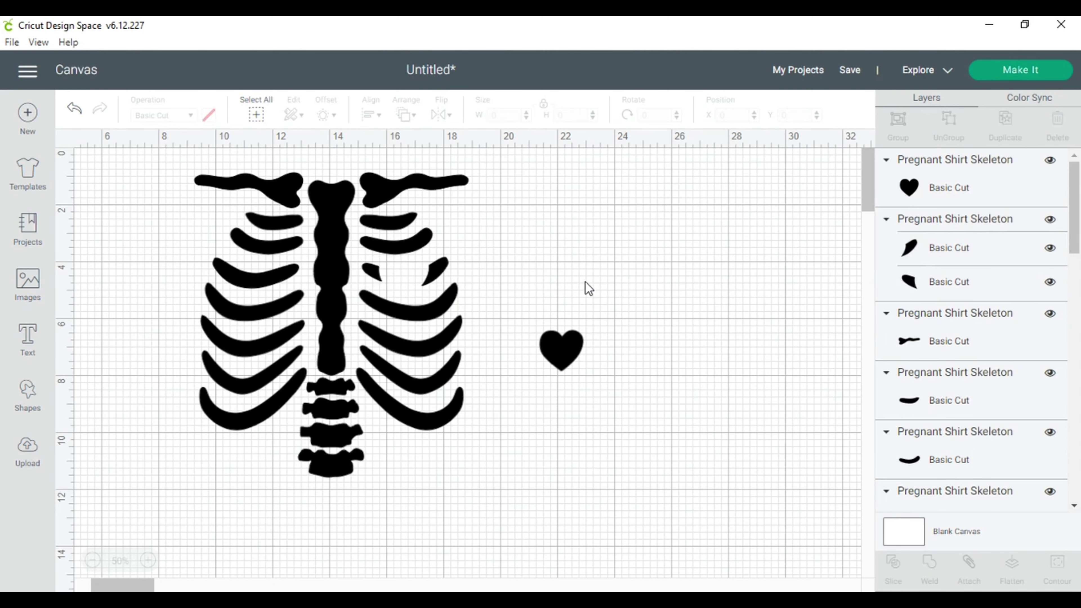
pyautogui.click(563, 345)
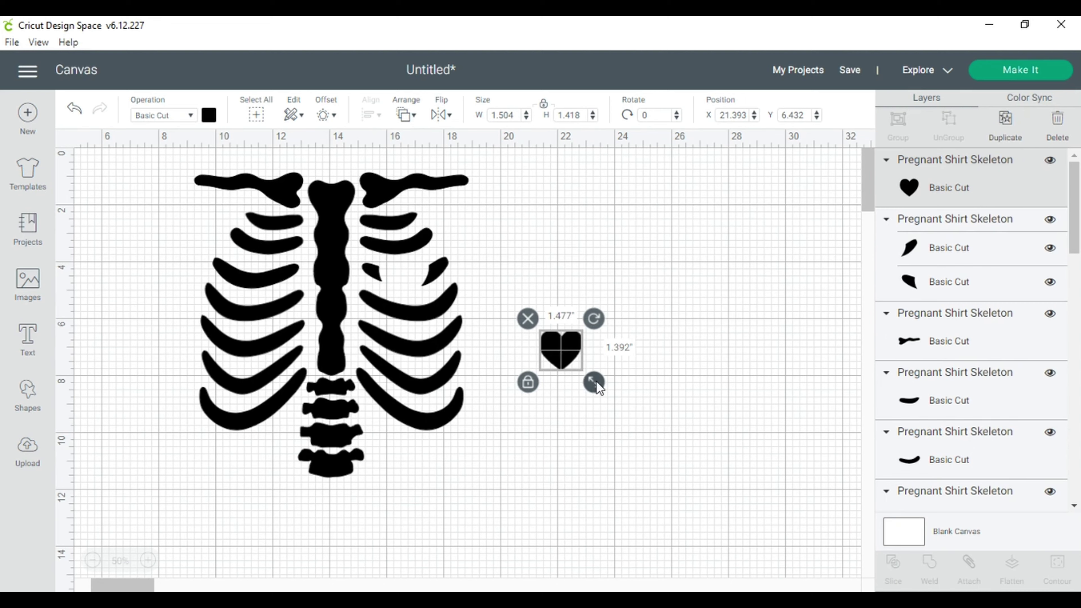
pyautogui.moveTo(597, 382); pyautogui.dragTo(586, 374)
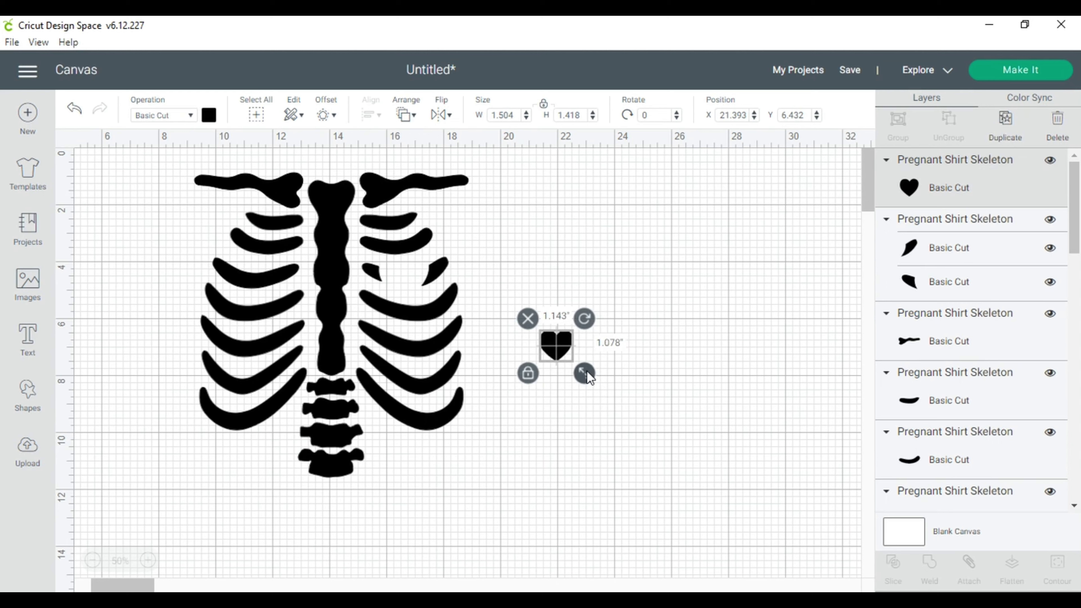
# Add a 0.25-inch offset outline around the black heart
pyautogui.click(335, 120)
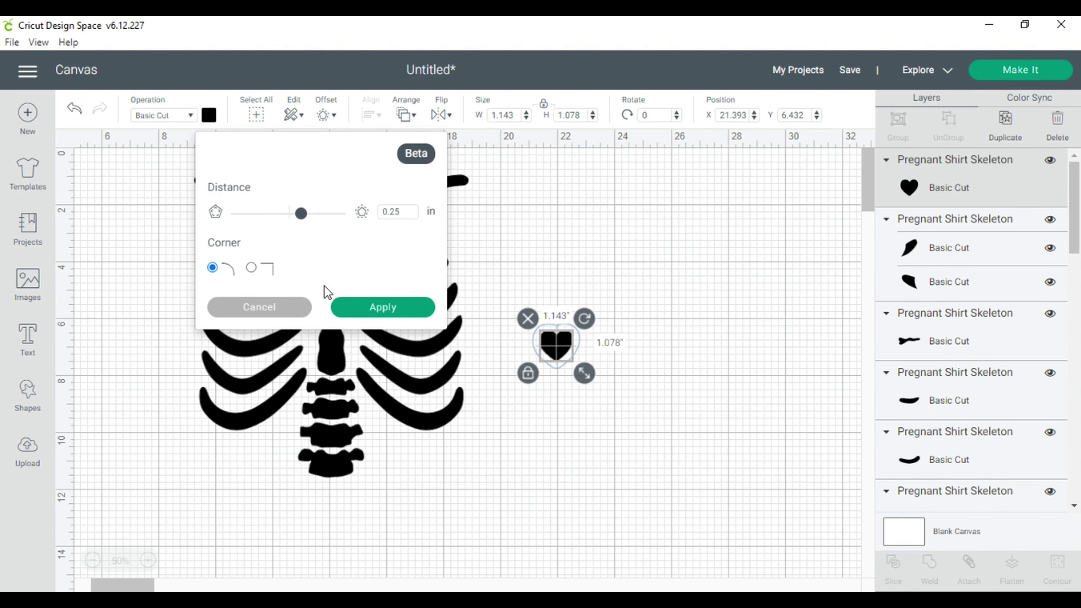
pyautogui.click(387, 314)
pyautogui.click(556, 420)
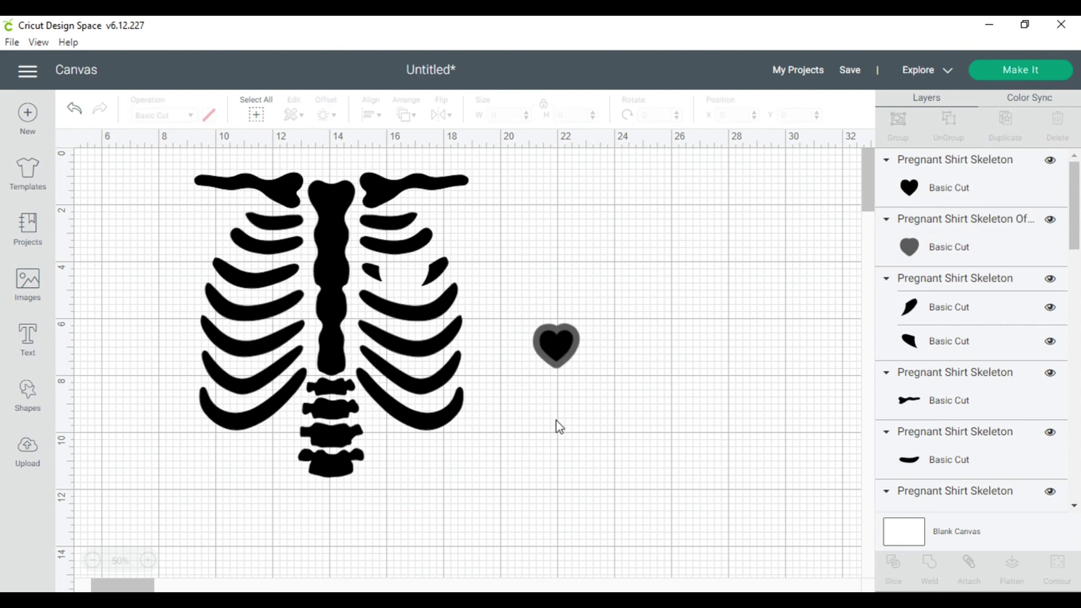
# Group the black heart with its grey offset outline (1.643 x 1.579 in)
pyautogui.click(558, 344)
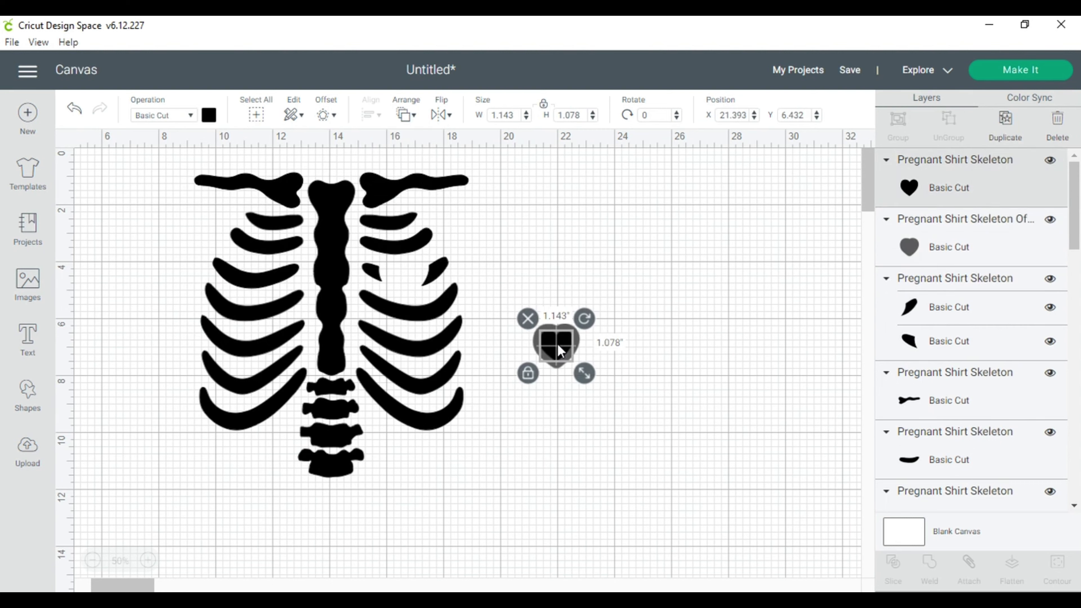
pyautogui.click(561, 412)
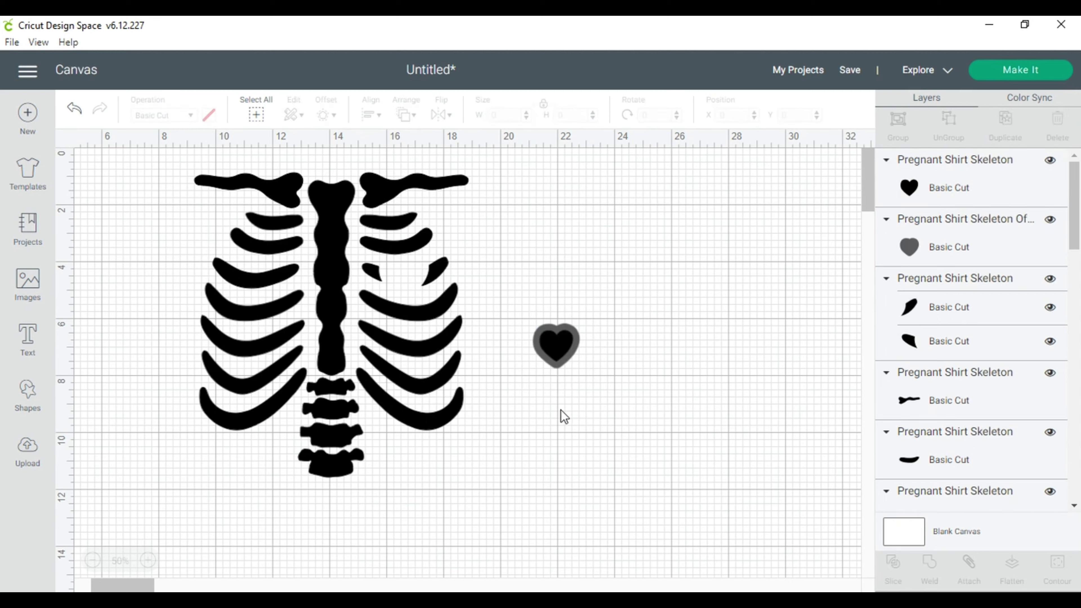
pyautogui.click(564, 344)
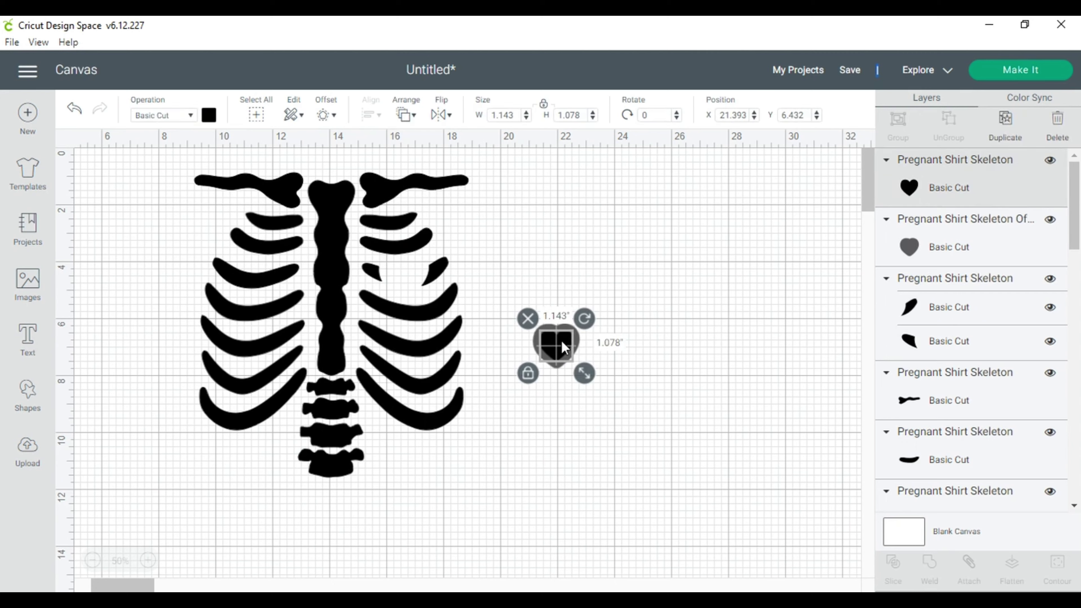
pyautogui.click(580, 345)
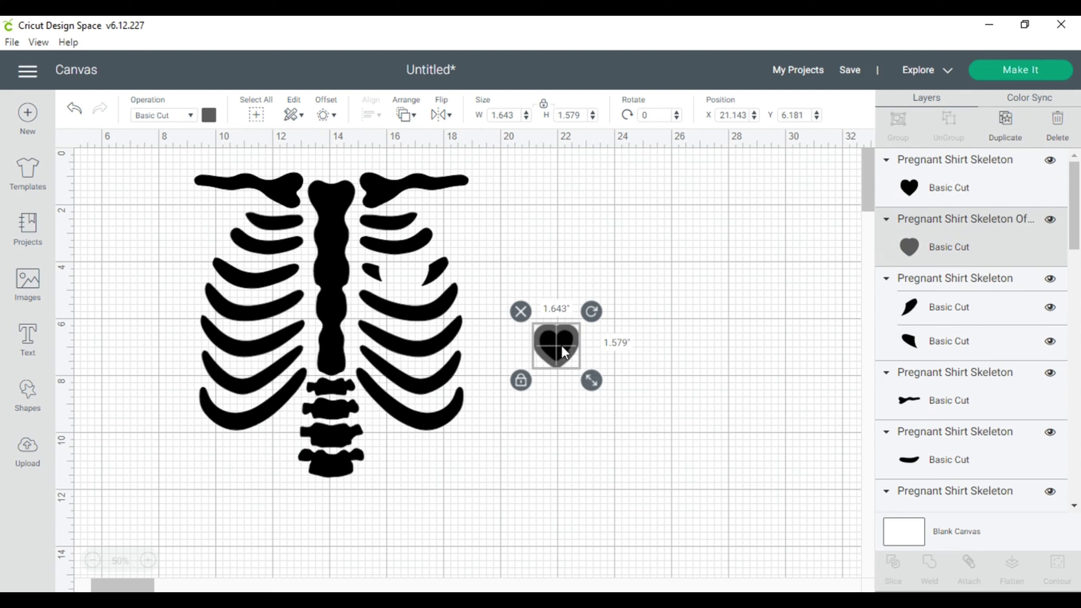
pyautogui.click(576, 402)
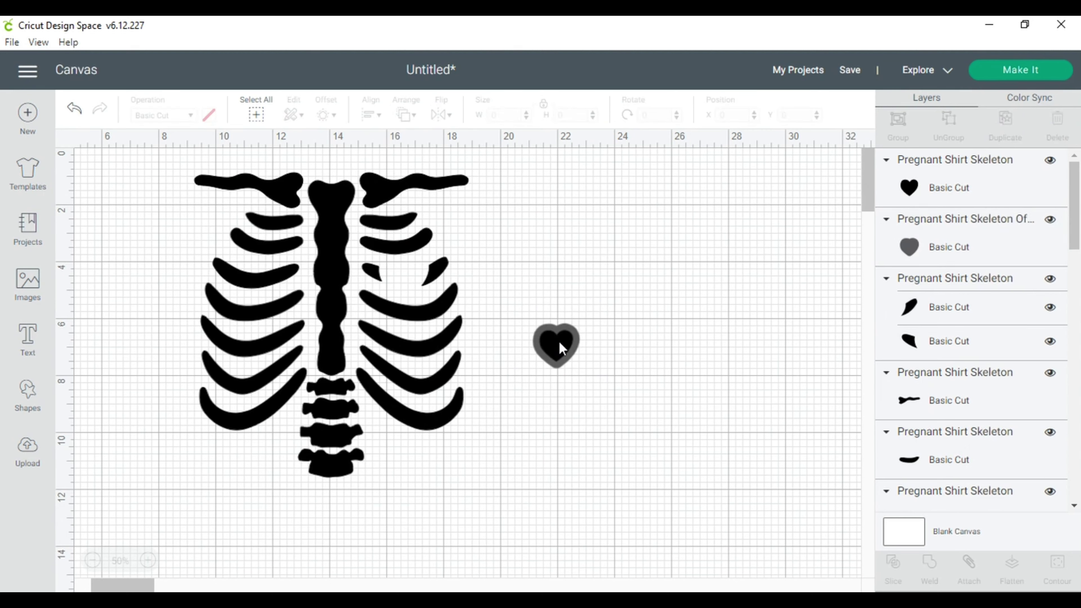
pyautogui.moveTo(519, 303); pyautogui.dragTo(619, 386)
pyautogui.click(899, 121)
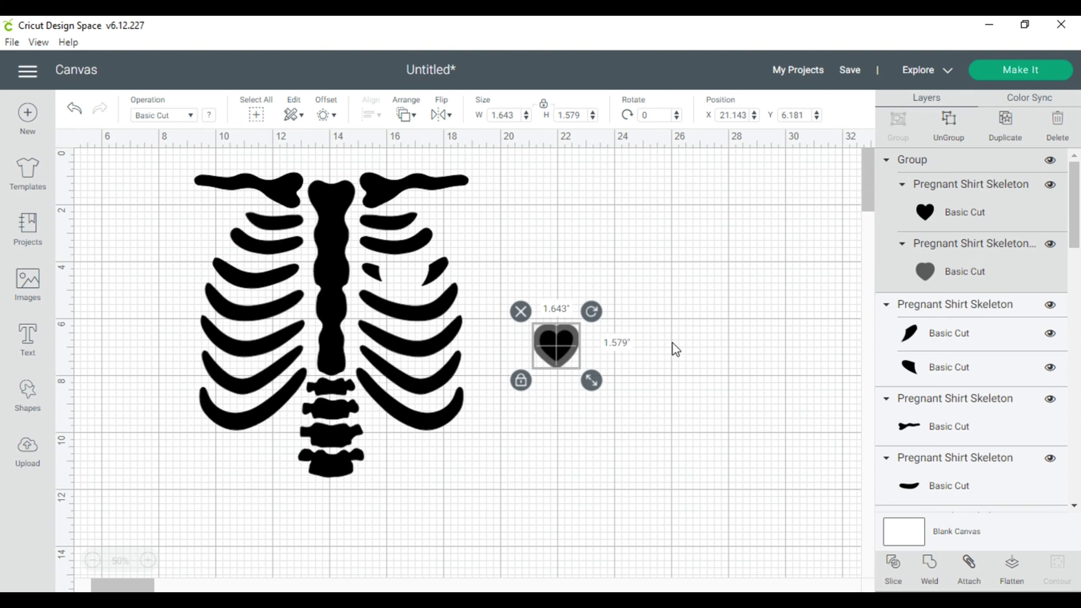
# Group and attach all the skeleton ribcage pieces as one unit
pyautogui.click(177, 174)
pyautogui.moveTo(163, 164); pyautogui.dragTo(498, 501)
pyautogui.click(904, 143)
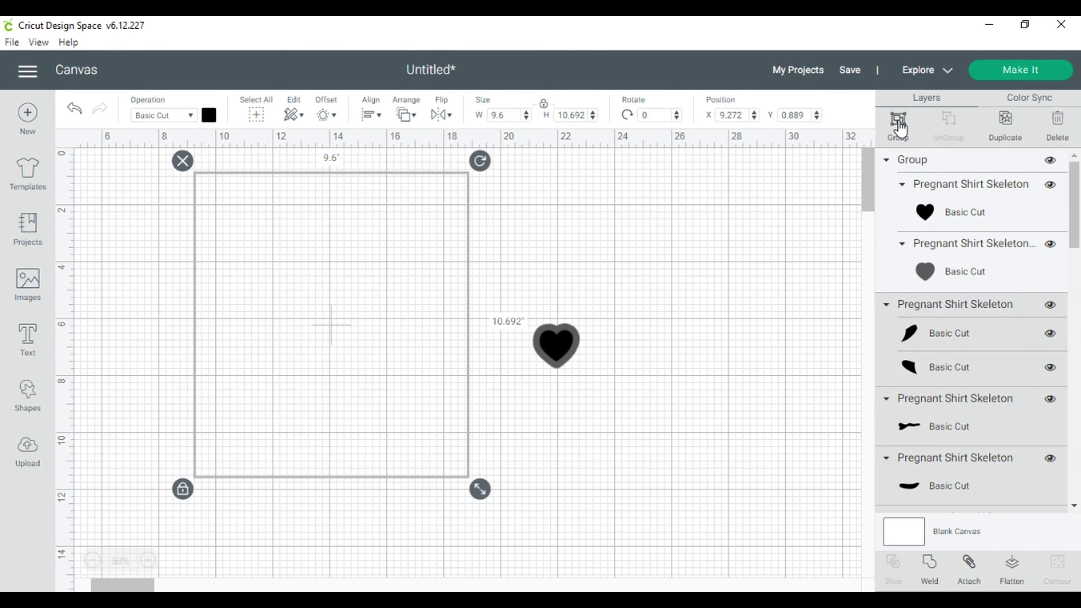
pyautogui.click(969, 564)
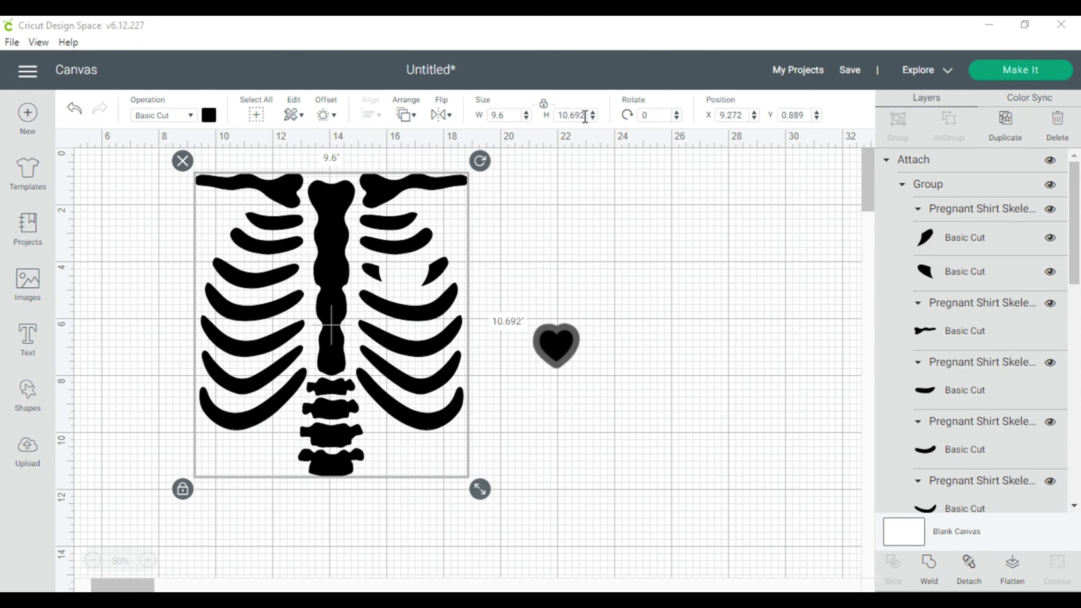
# Resize the skeleton to 9 in high, giving 8.08 x 9 in
pyautogui.doubleClick(562, 119)
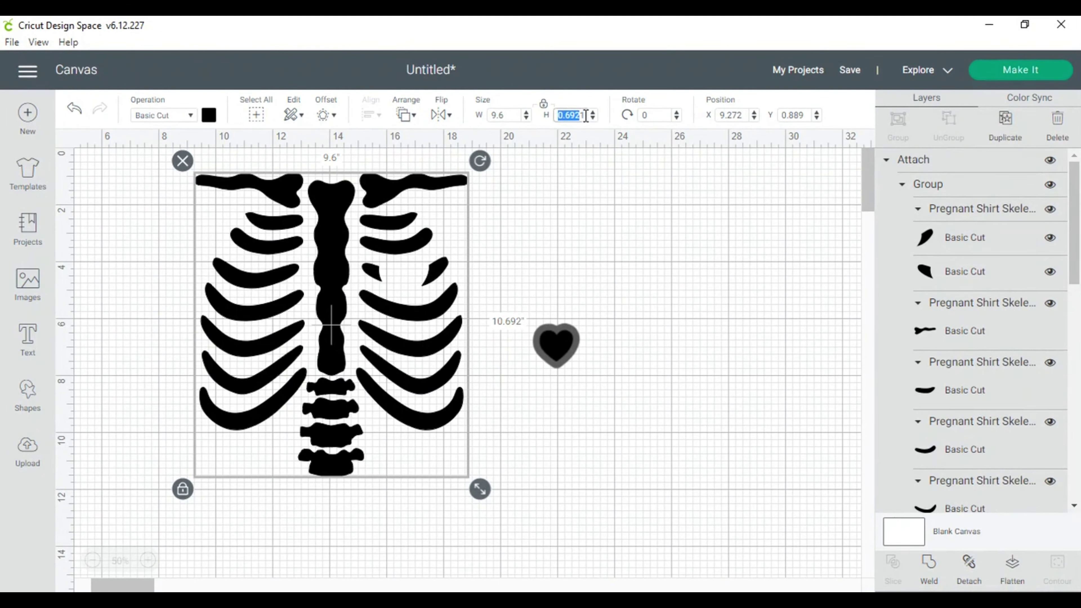
pyautogui.write('9.')
pyautogui.press('Return')
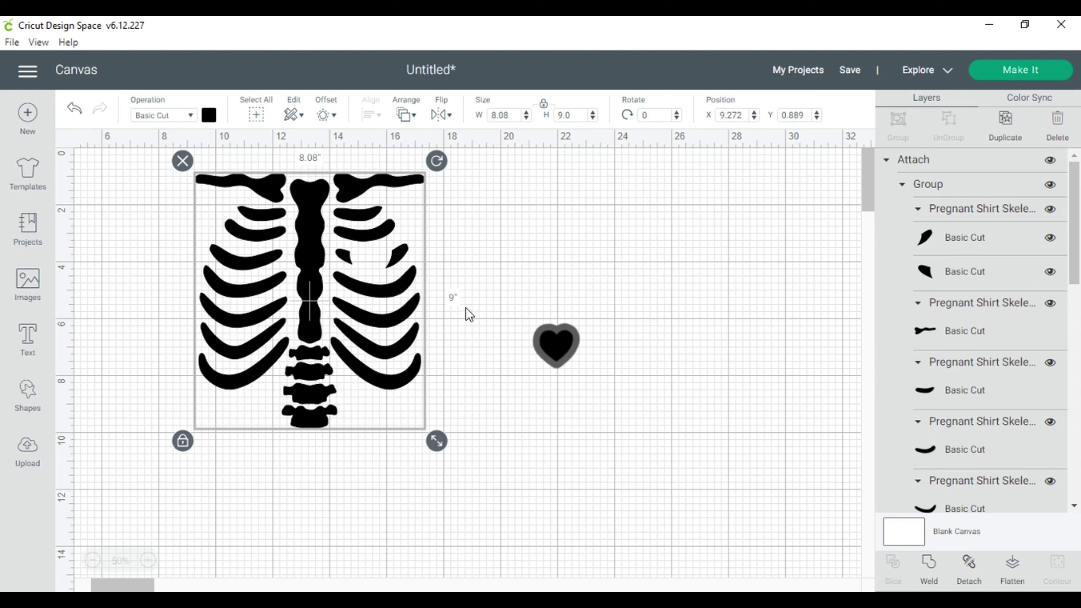
# Place the outlined heart onto the ribs, nudge the skeleton, and select both together
pyautogui.click(551, 342)
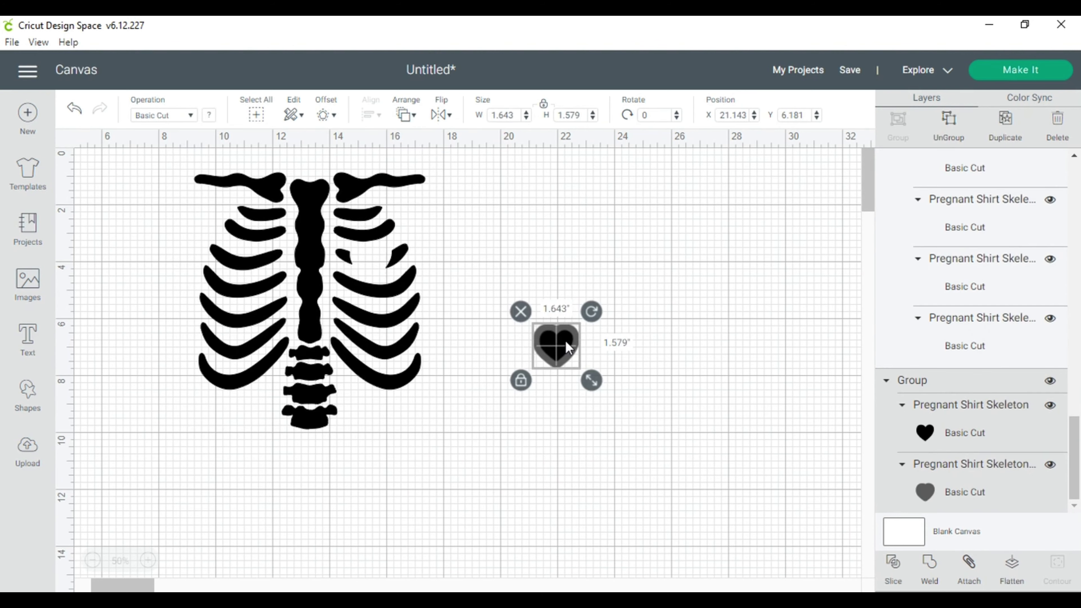
pyautogui.moveTo(564, 340); pyautogui.dragTo(380, 258)
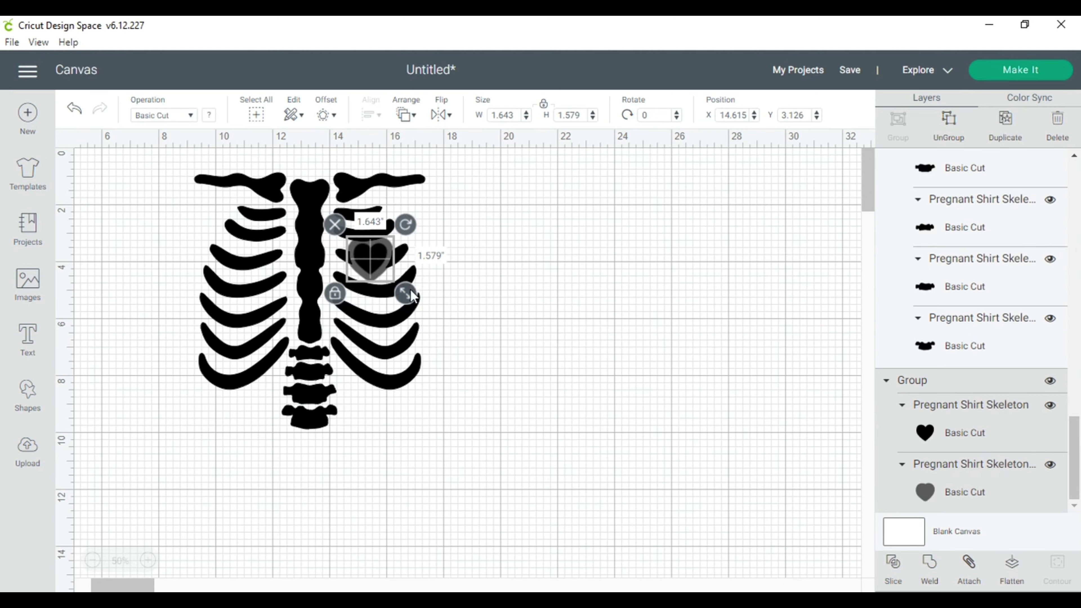
pyautogui.click(378, 272)
pyautogui.moveTo(378, 272); pyautogui.dragTo(652, 263)
pyautogui.click(482, 297)
pyautogui.click(401, 274)
pyautogui.moveTo(297, 157); pyautogui.dragTo(821, 440)
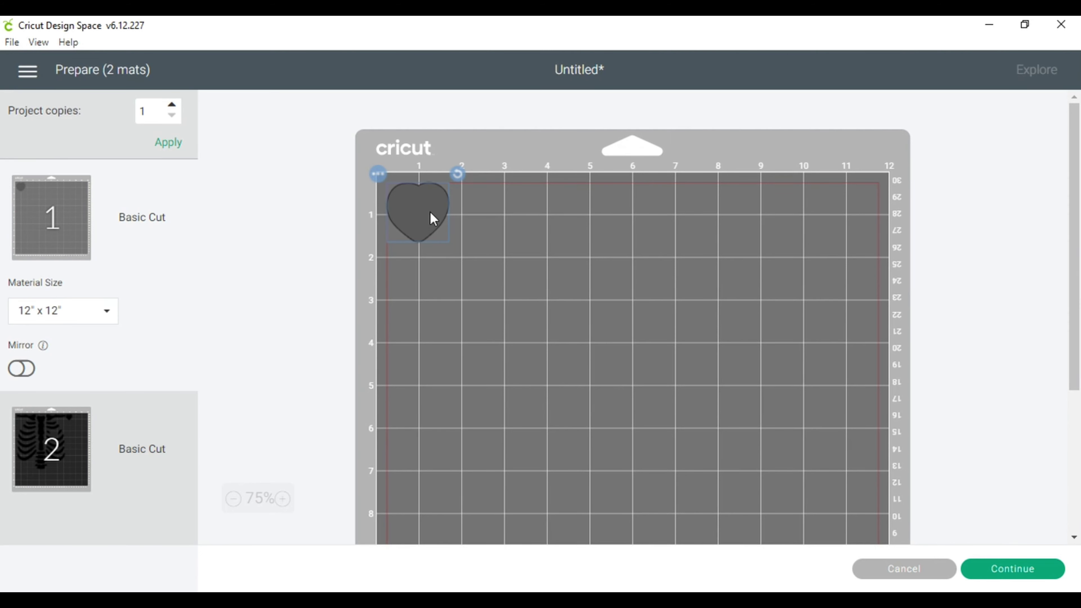
# Move the heart from mat 1 onto the skeleton's mat
pyautogui.moveTo(432, 218); pyautogui.dragTo(473, 231)
pyautogui.click(72, 467)
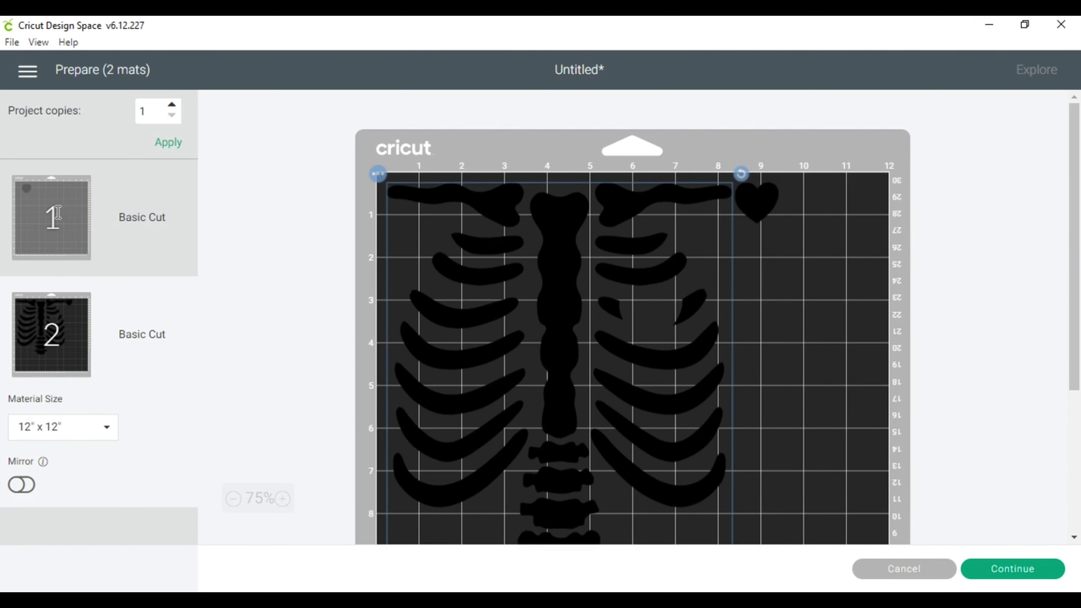
pyautogui.click(55, 215)
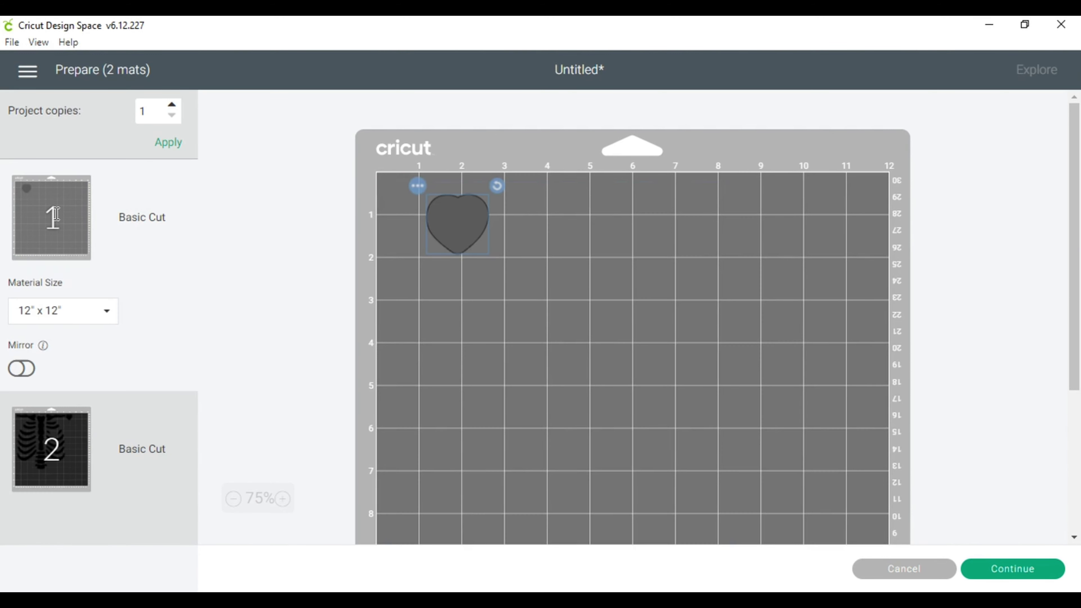
pyautogui.click(418, 187)
pyautogui.click(415, 214)
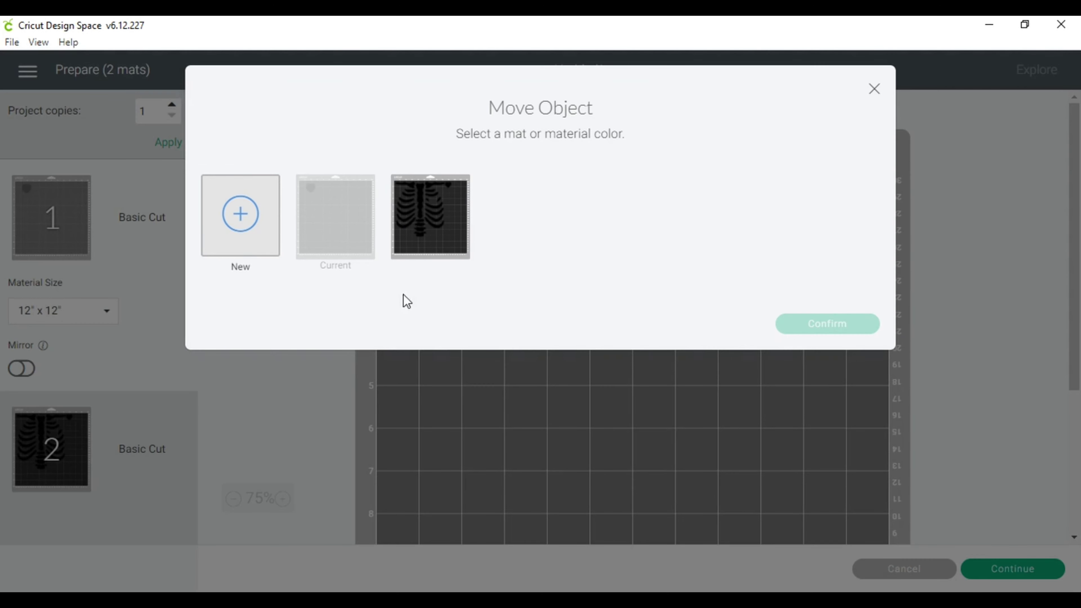
pyautogui.click(456, 241)
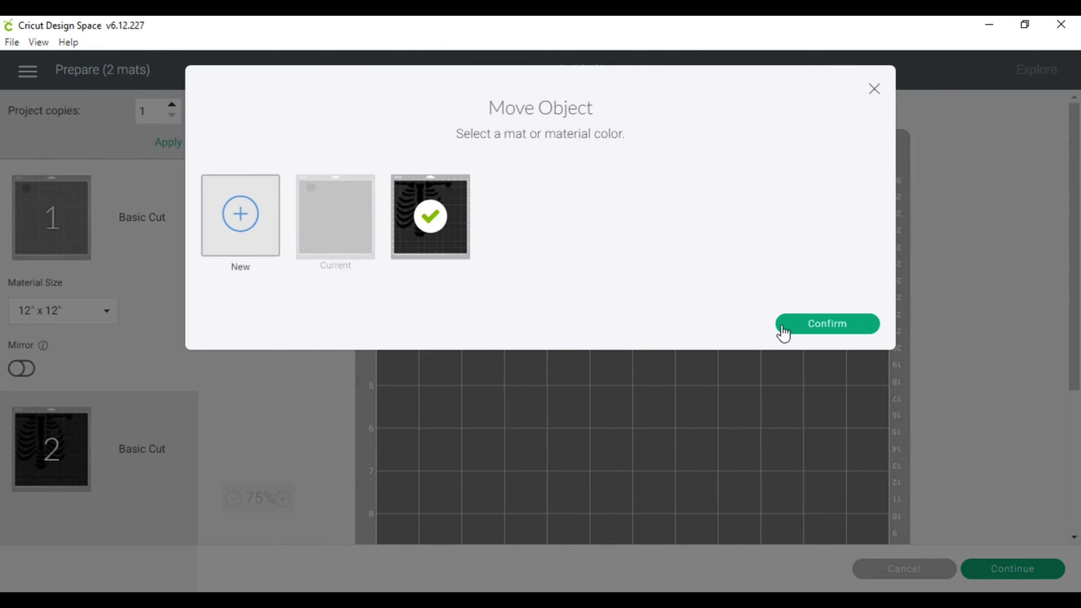
pyautogui.click(814, 328)
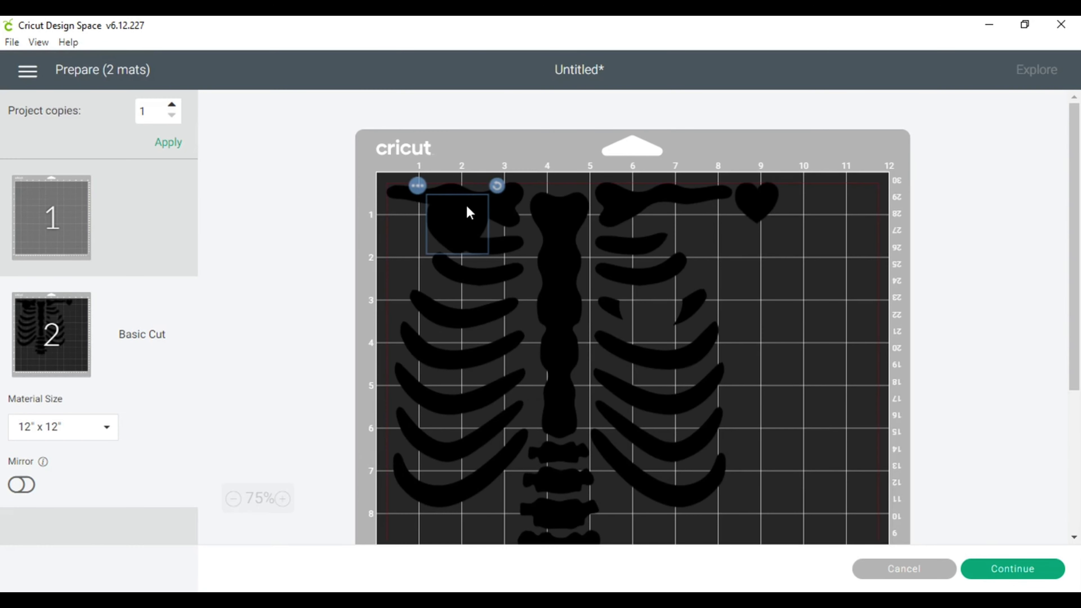
# Arrange the offset heart and small heart down the right edge of the skeleton mat
pyautogui.moveTo(468, 214); pyautogui.dragTo(806, 441)
pyautogui.scroll(-2, 865, 410)
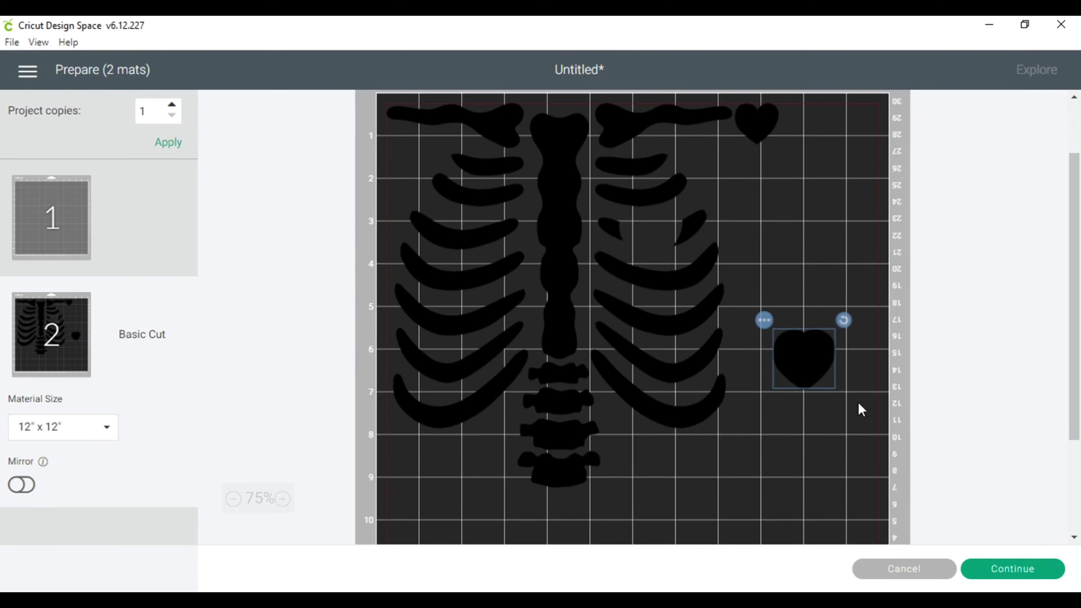
pyautogui.moveTo(811, 355); pyautogui.dragTo(858, 507)
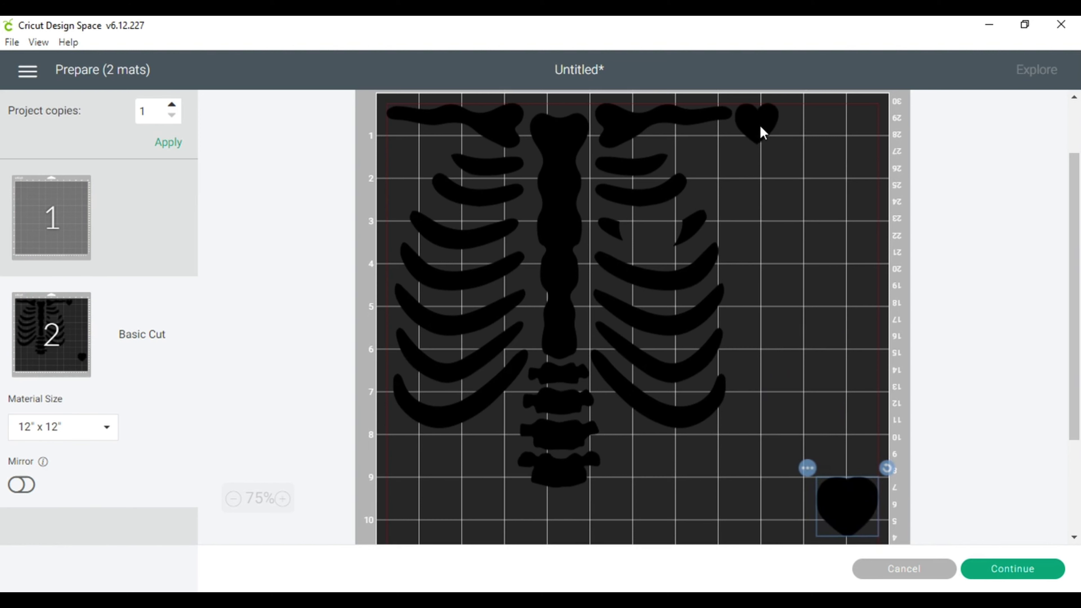
pyautogui.moveTo(760, 125); pyautogui.dragTo(836, 379)
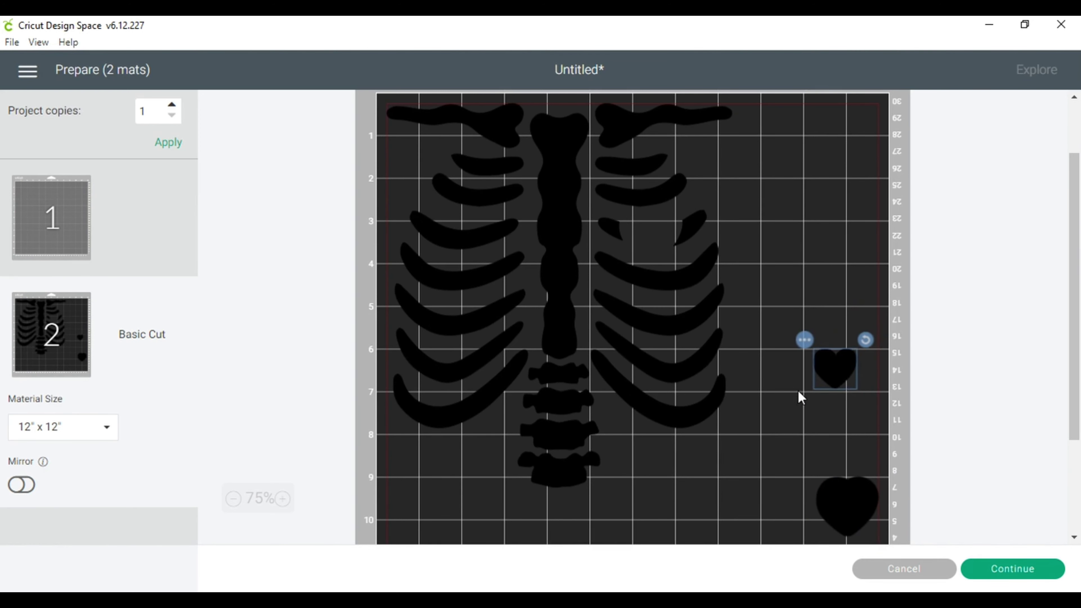
pyautogui.click(785, 395)
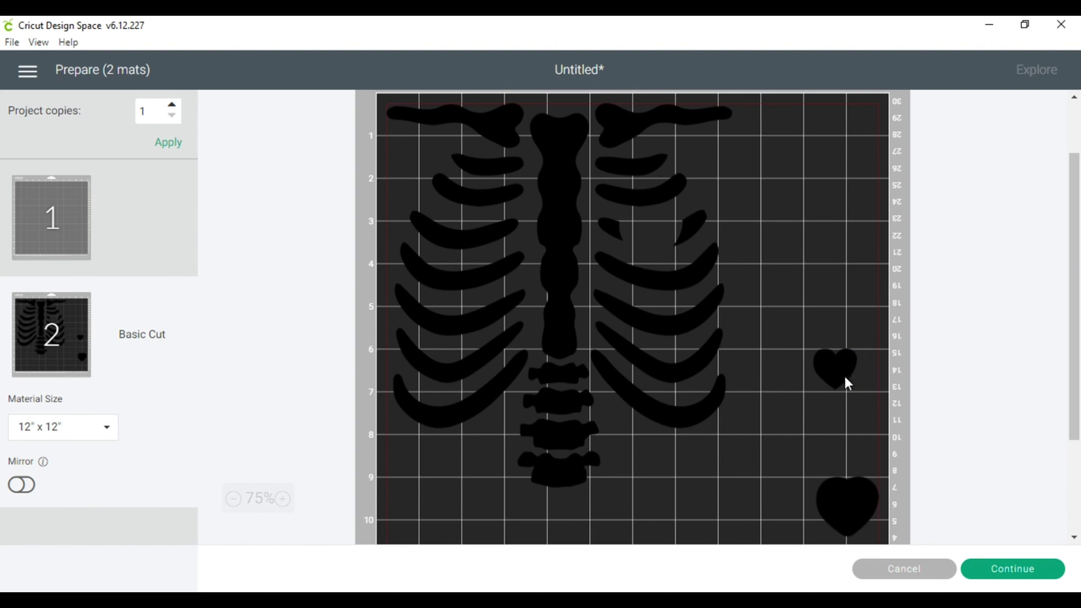
pyautogui.moveTo(846, 368); pyautogui.dragTo(850, 369)
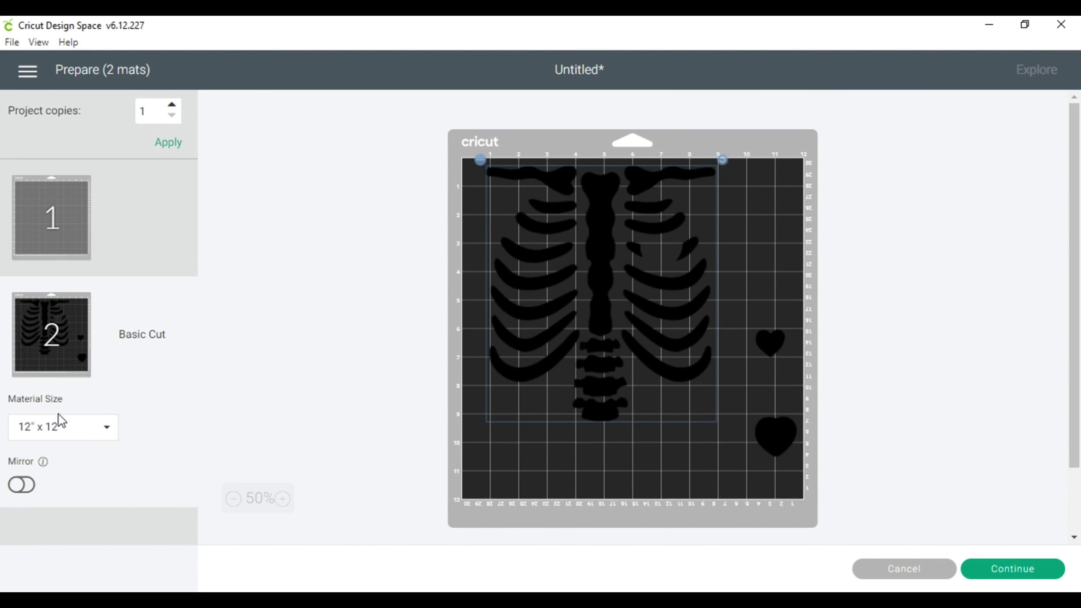
# Turn on Mirror for the skeleton mat and continue to the Make screen
pyautogui.click(21, 486)
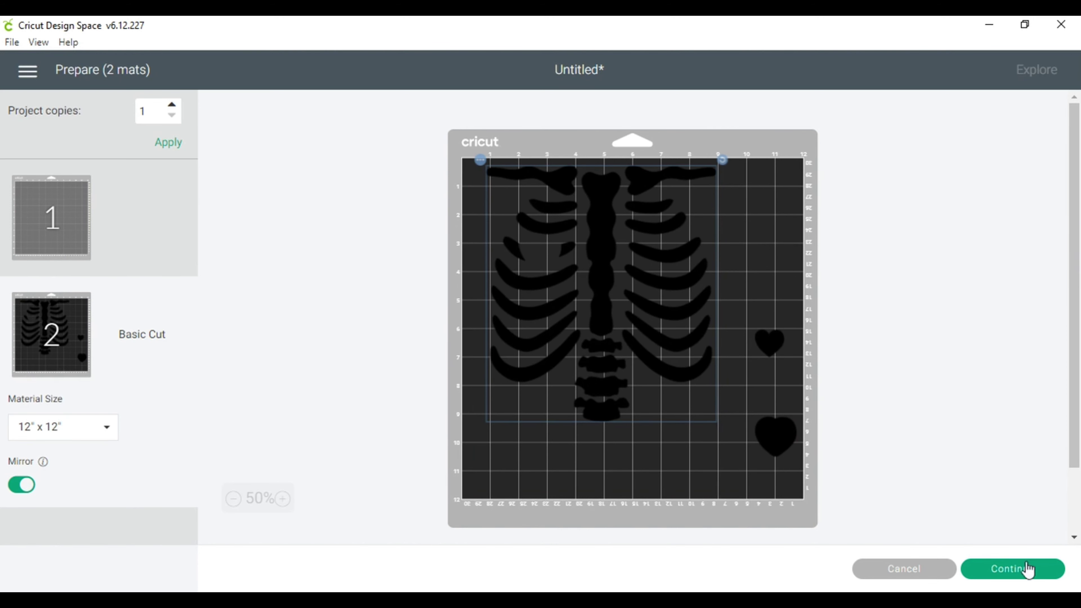
pyautogui.click(1018, 575)
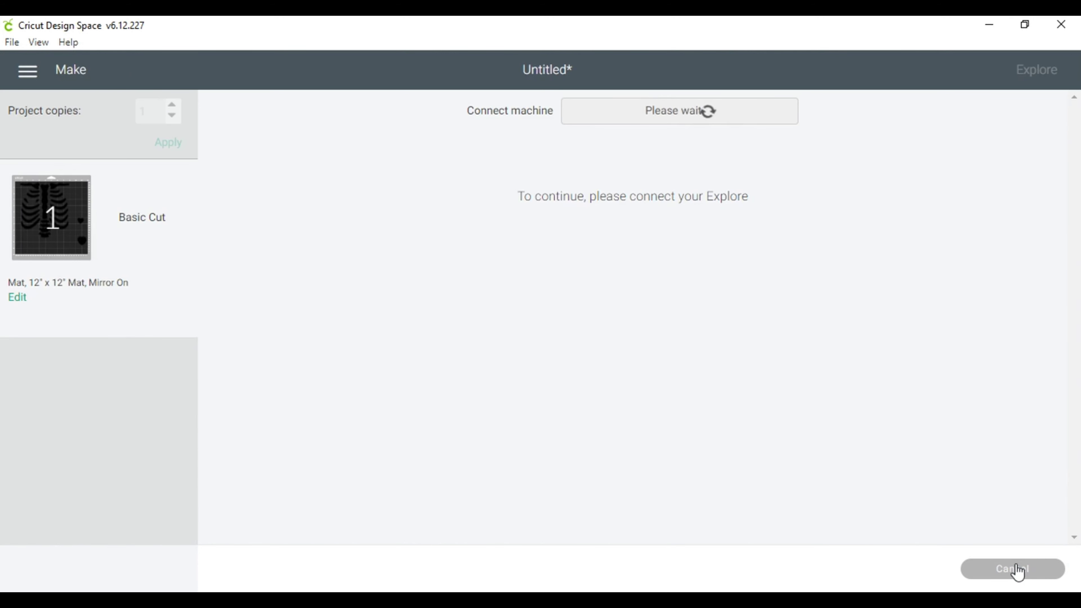